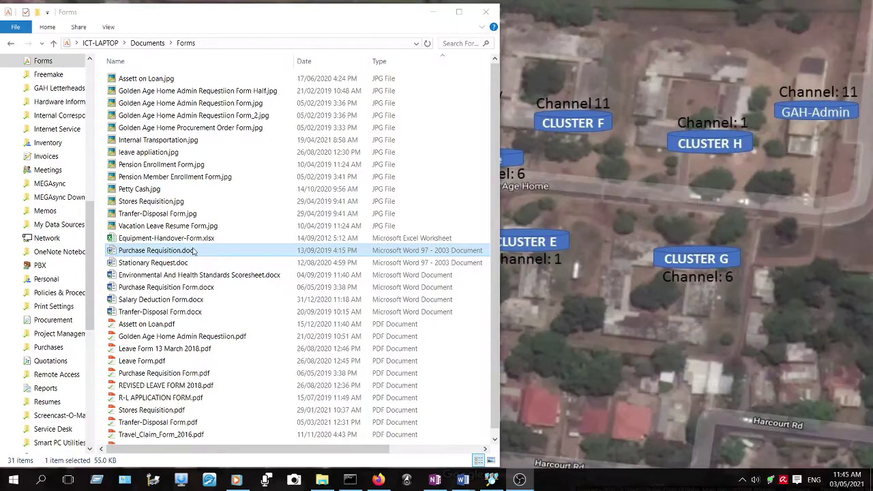
# Step: Select Salary Deduction Form.docx in the Documents > Forms folder
pyautogui.click(191, 305)
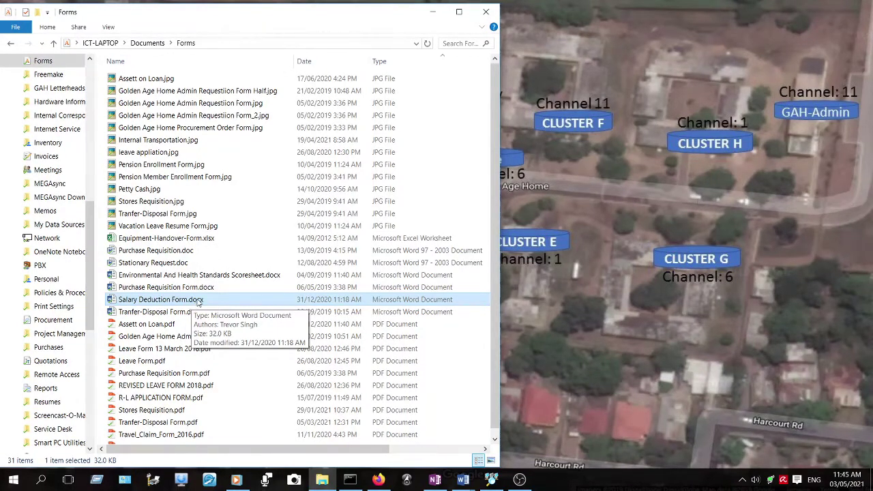
pyautogui.moveTo(156, 250)
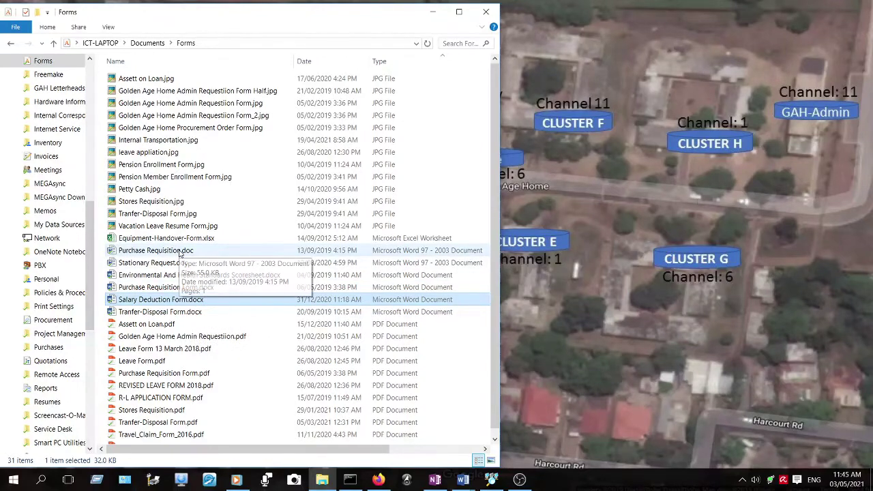
# Step: Open Purchase Requisition.doc in Word and place the cursor before Golden Age Home
pyautogui.doubleClick(179, 251)
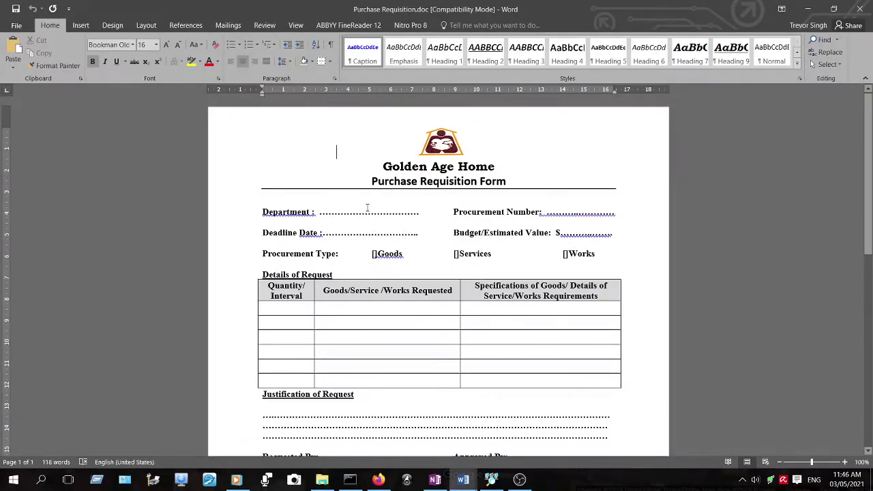
pyautogui.click(381, 166)
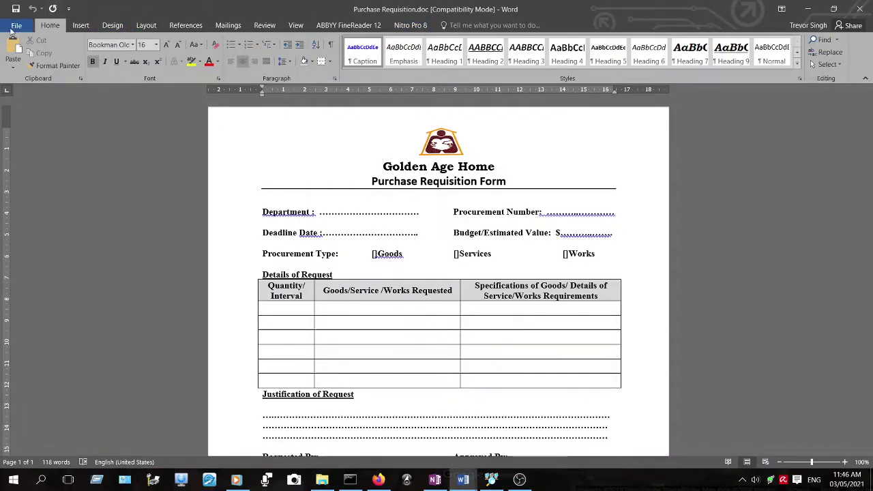
# Step: Save the requisition in the Forms folder as Purchase Requisition.docx, Word Document format
pyautogui.click(19, 30)
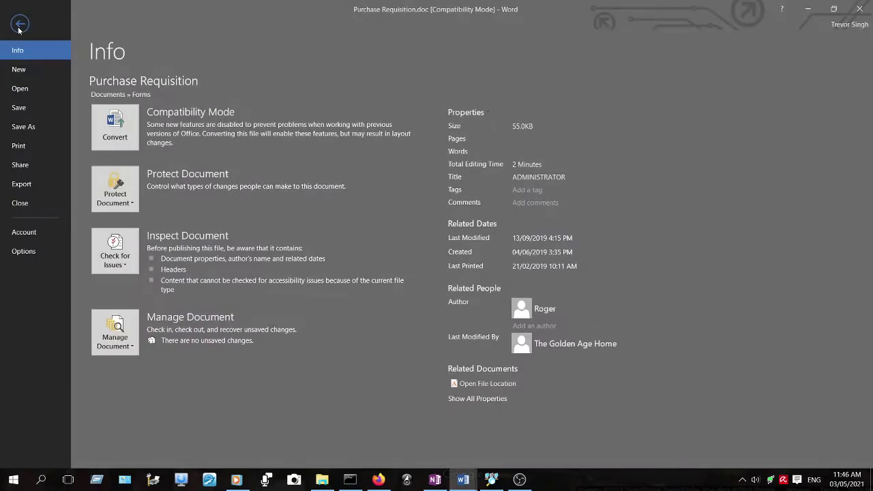
pyautogui.click(27, 128)
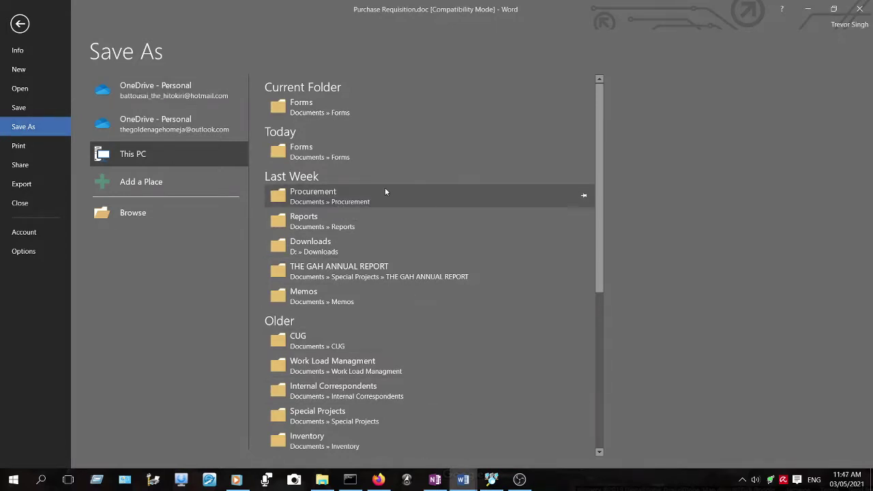
pyautogui.scroll(-1, 384, 191)
pyautogui.click(313, 88)
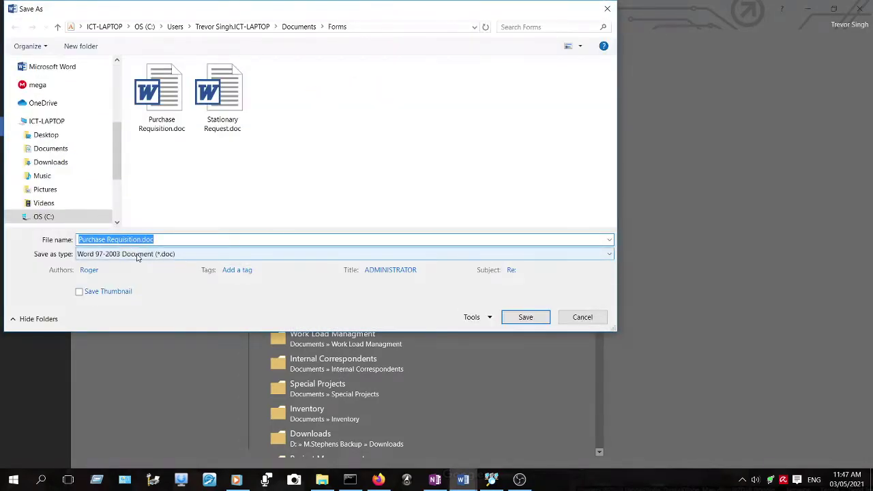
pyautogui.click(137, 255)
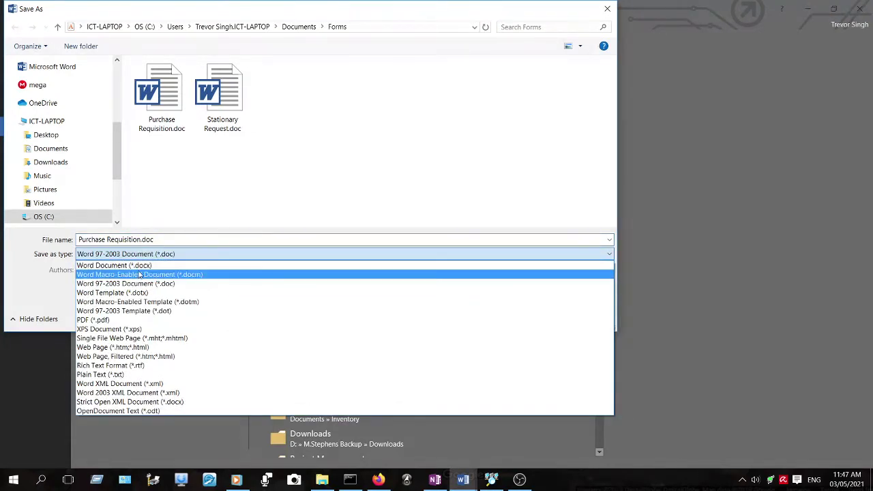
pyautogui.click(138, 266)
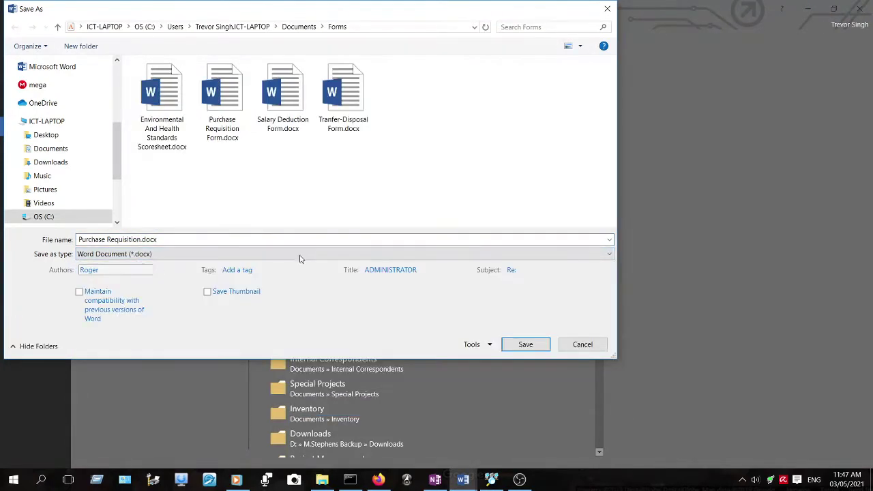
pyautogui.click(532, 344)
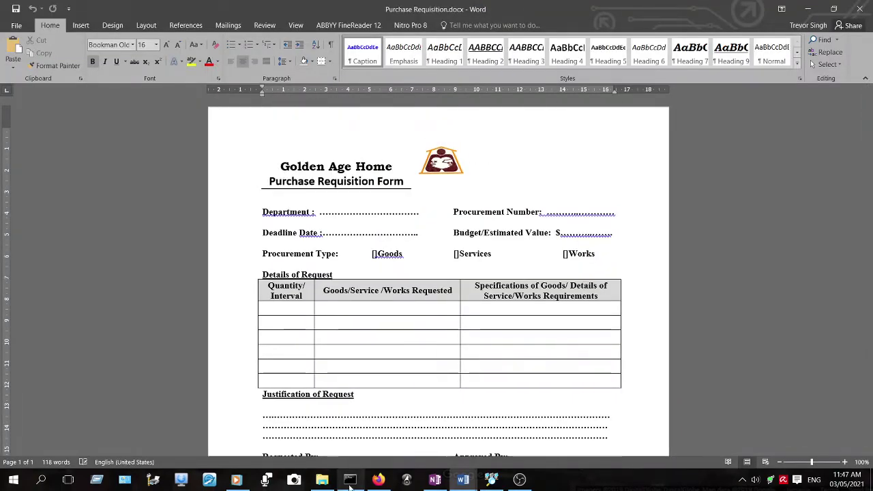
# Step: Widen the Forms folder window to show the Size column and refresh the listing
pyautogui.click(324, 480)
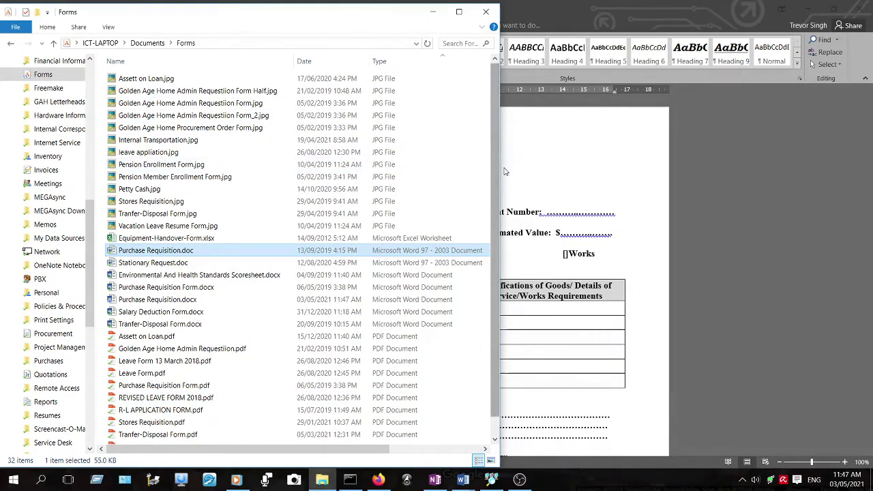
pyautogui.moveTo(498, 174); pyautogui.dragTo(710, 185)
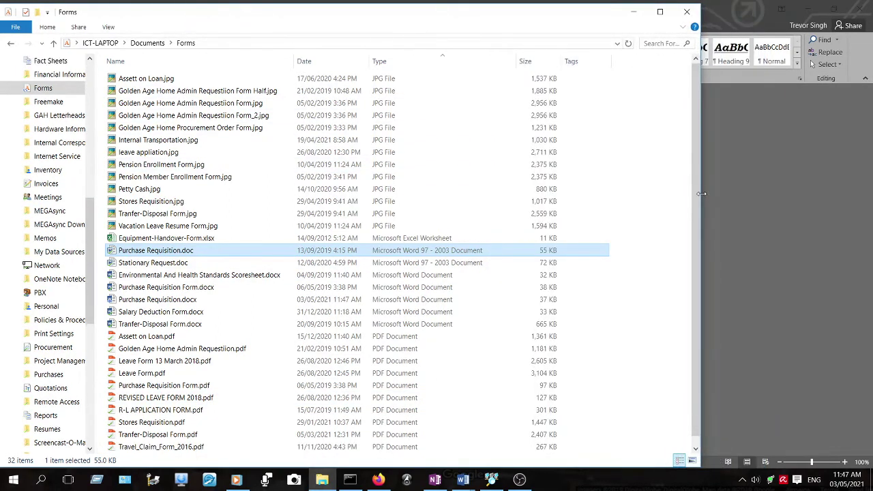
pyautogui.click(633, 212)
pyautogui.rightClick(634, 212)
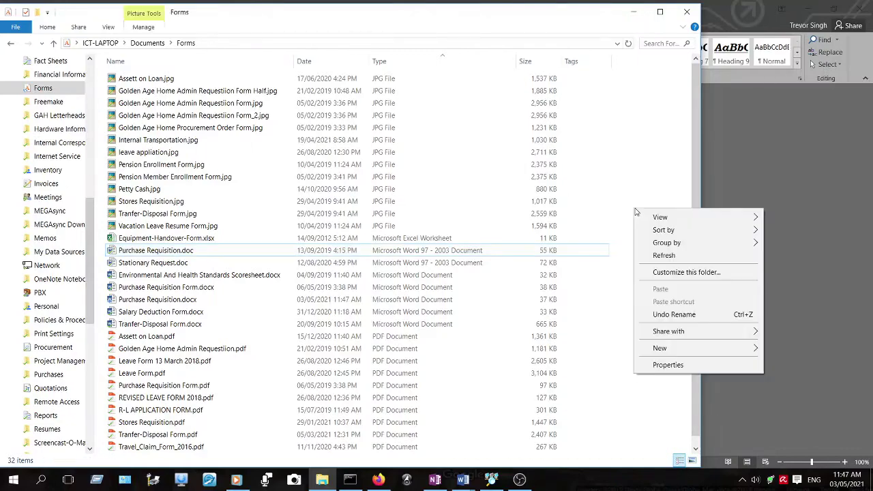
pyautogui.click(658, 257)
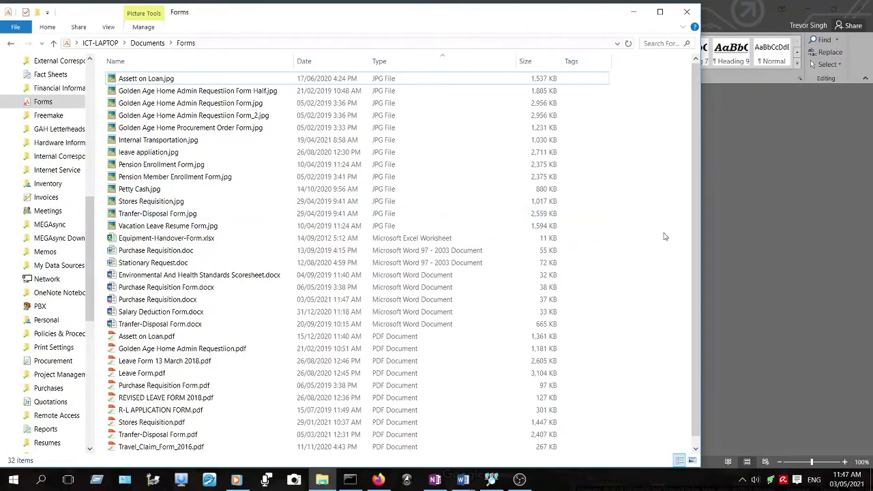
# Step: Compare the 55 KB .doc with the 37 KB .docx, and open the .docx
pyautogui.moveTo(704, 236); pyautogui.dragTo(595, 236)
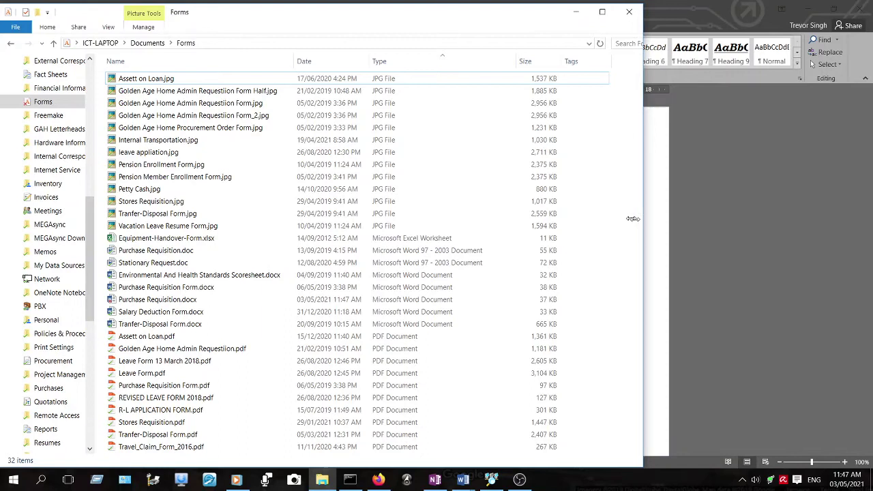
pyautogui.click(183, 253)
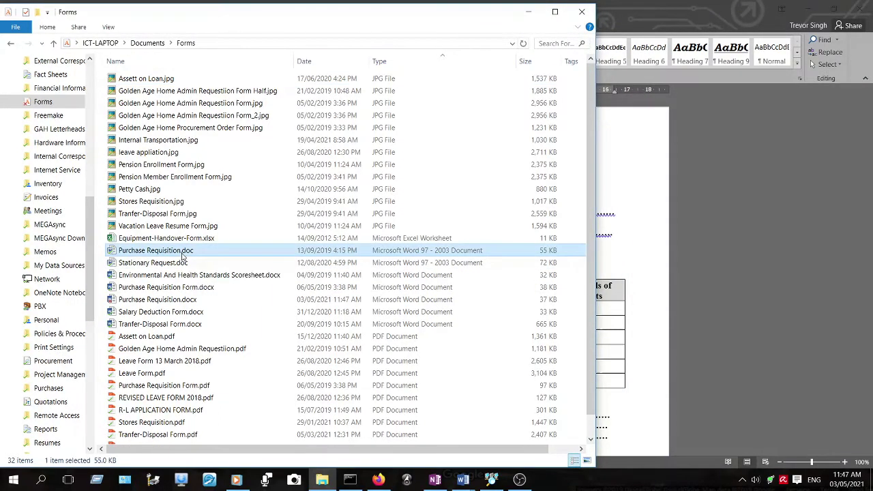
pyautogui.click(170, 301)
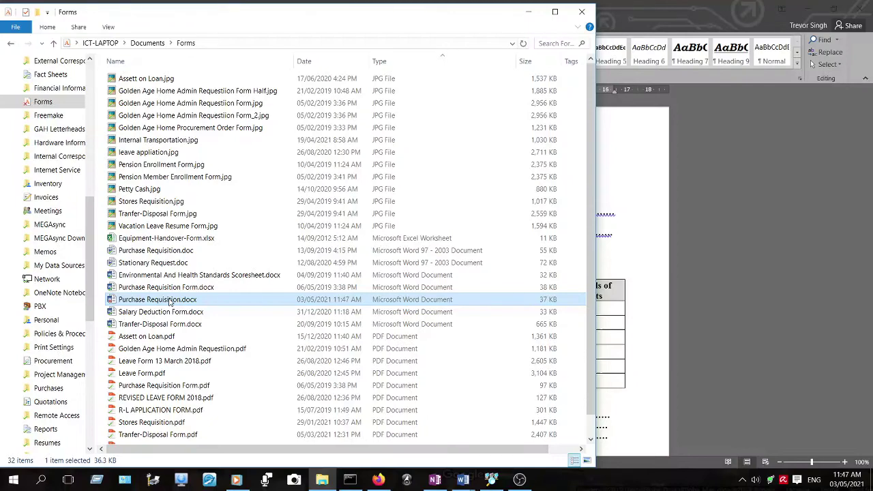
pyautogui.doubleClick(160, 300)
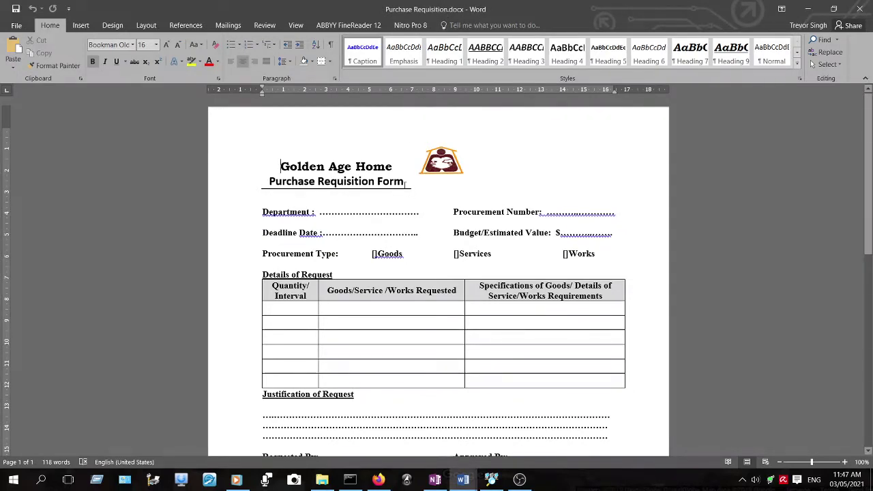
# Step: Add a blank line above Golden Age Home and indent the heading with tabs
pyautogui.click(281, 166)
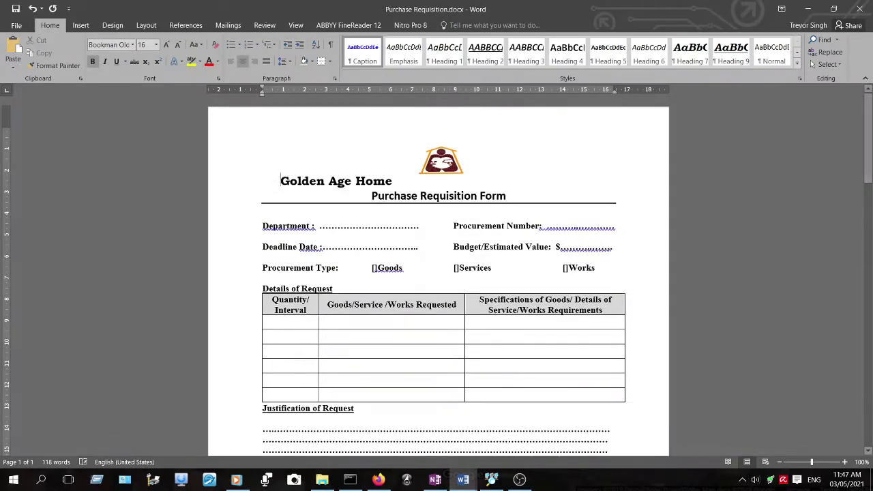
pyautogui.press('Return')
pyautogui.press('Return')
pyautogui.hotkey('ctrl', 'e')
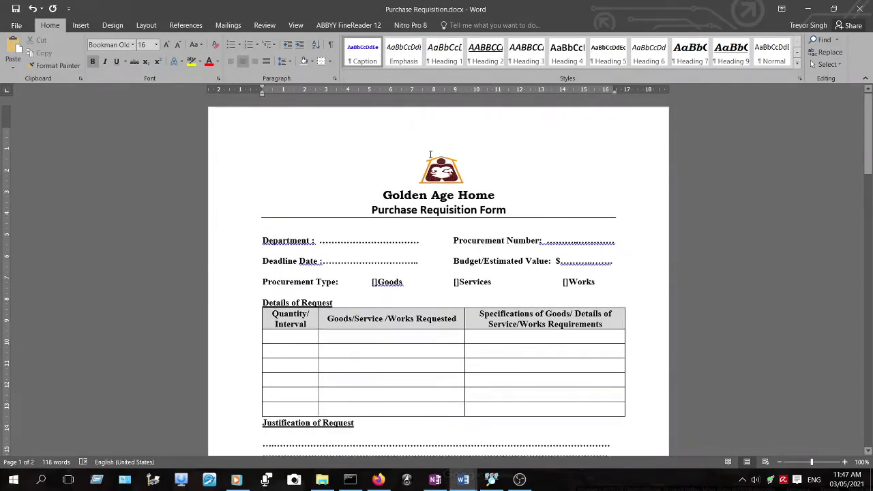
pyautogui.hotkey('ctrl', 'z')
pyautogui.hotkey('ctrl', 'z')
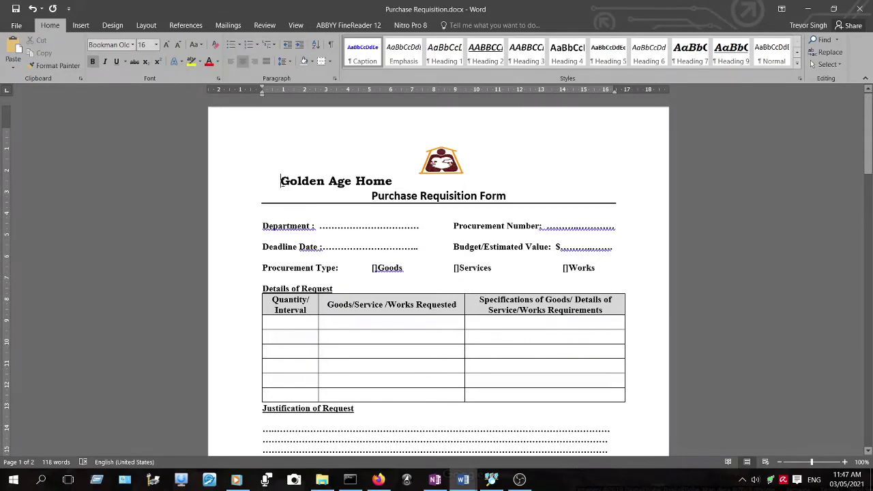
pyautogui.press('Tab')
pyautogui.press('Tab')
pyautogui.press('Tab')
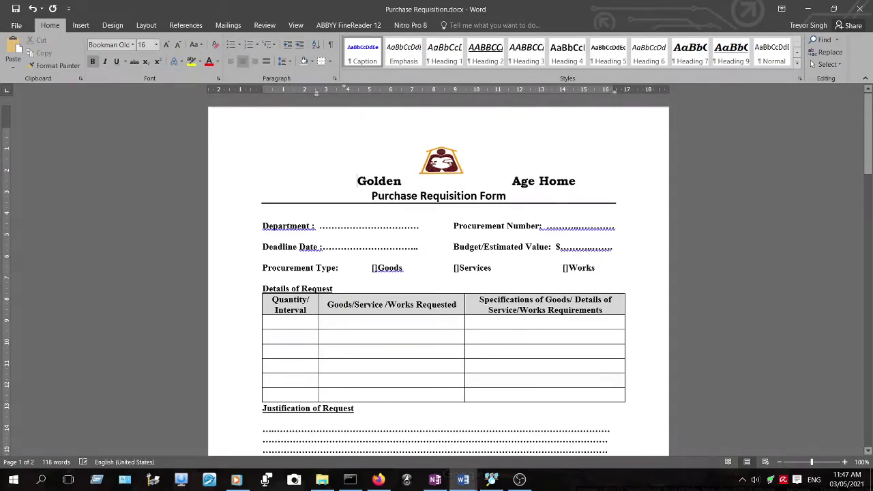
pyautogui.press('Return')
pyautogui.hotkey('ctrl', 'l')
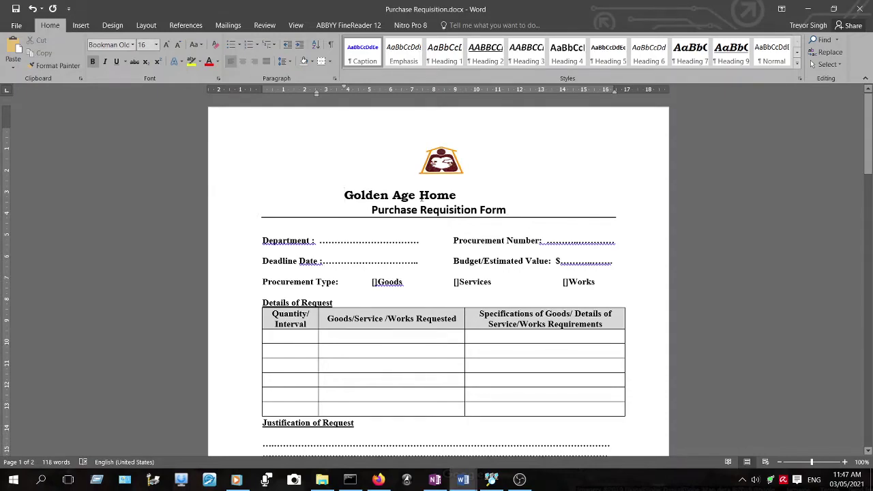
pyautogui.press('Tab')
# Step: Paste the copied logo and heading at the top of the form
pyautogui.scroll(-10, 536, 208)
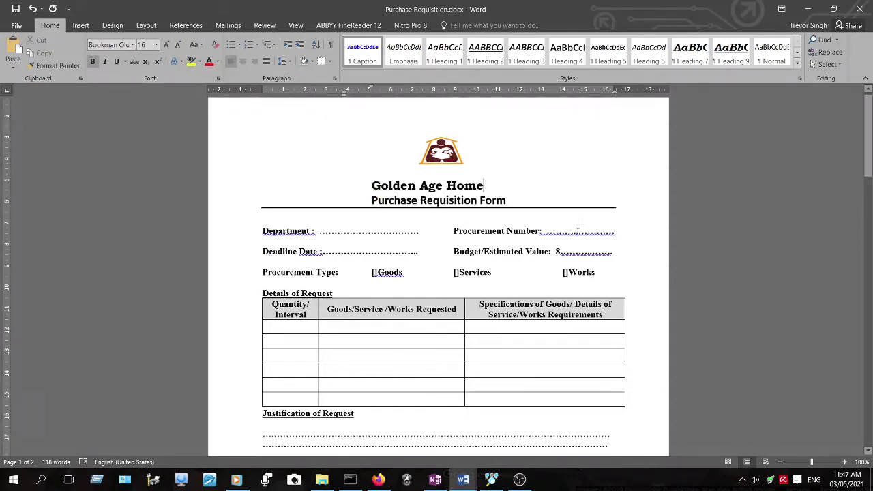
pyautogui.scroll(5, 555, 231)
pyautogui.scroll(-6, 564, 243)
pyautogui.scroll(-6, 564, 235)
pyautogui.scroll(-4, 559, 239)
pyautogui.scroll(-6, 554, 247)
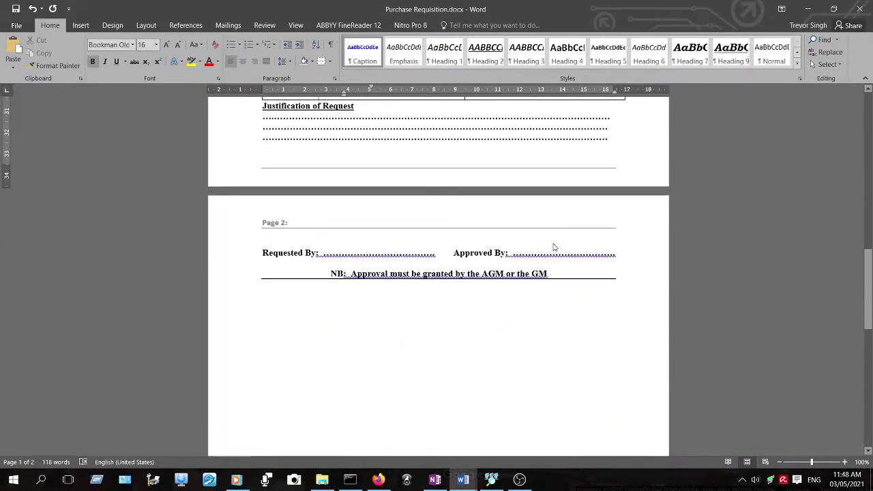
pyautogui.scroll(10, 552, 249)
pyautogui.scroll(2, 546, 253)
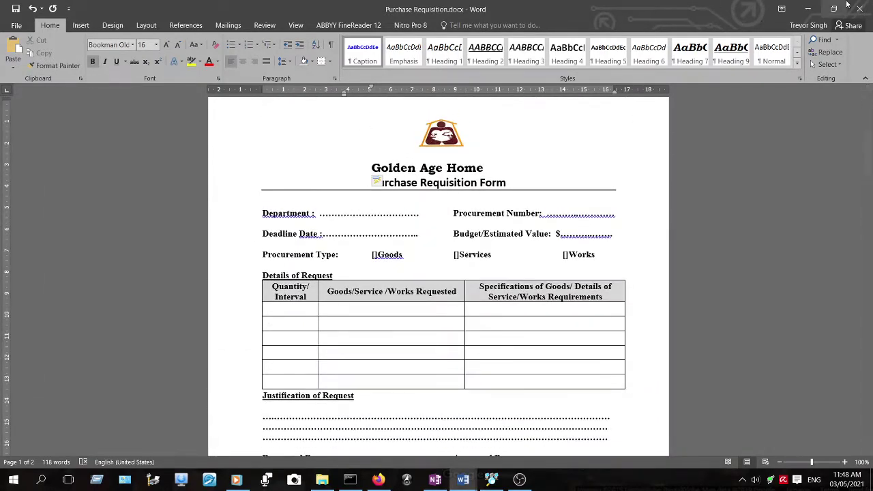
pyautogui.scroll(-6, 543, 136)
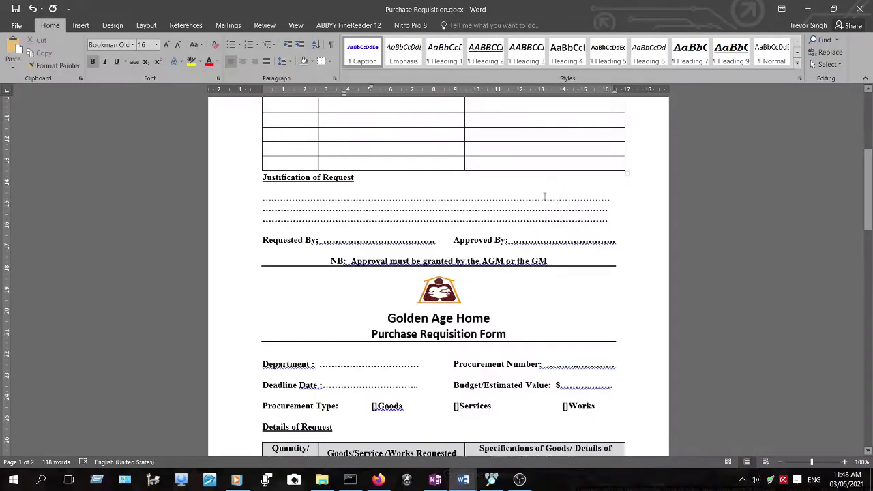
pyautogui.scroll(-8, 544, 198)
pyautogui.scroll(-6, 532, 210)
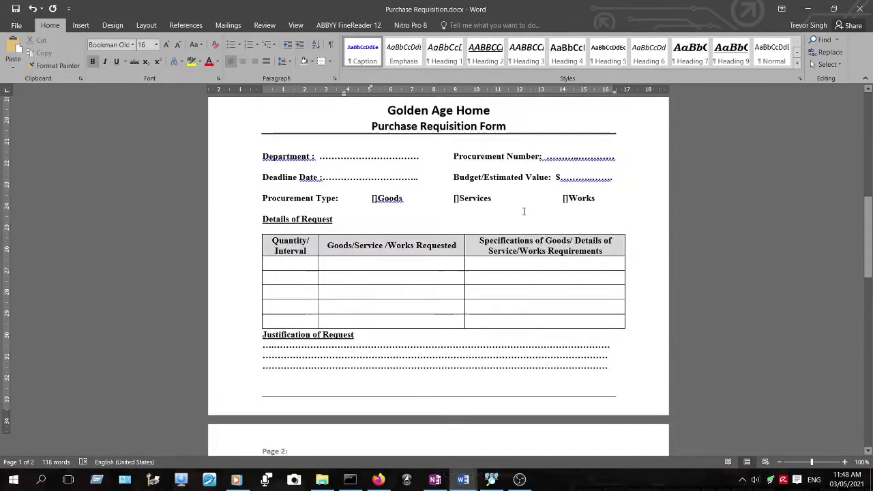
pyautogui.hotkey('ctrl', 'v')
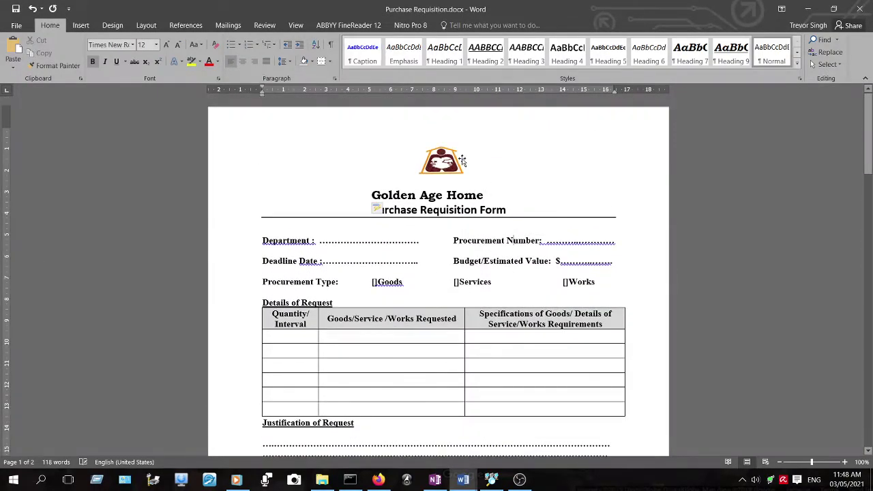
# Step: Put Golden Age Home on its own centred line under the logo, saving while closing Word
pyautogui.click(336, 152)
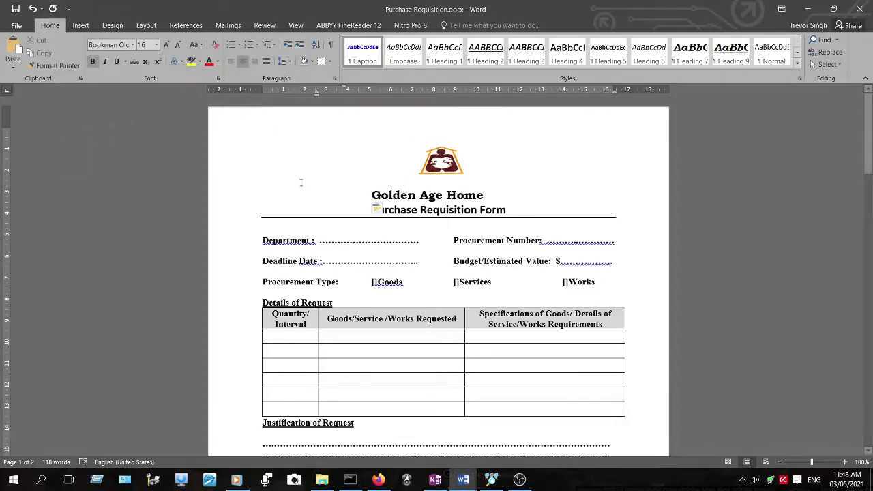
pyautogui.press('Delete')
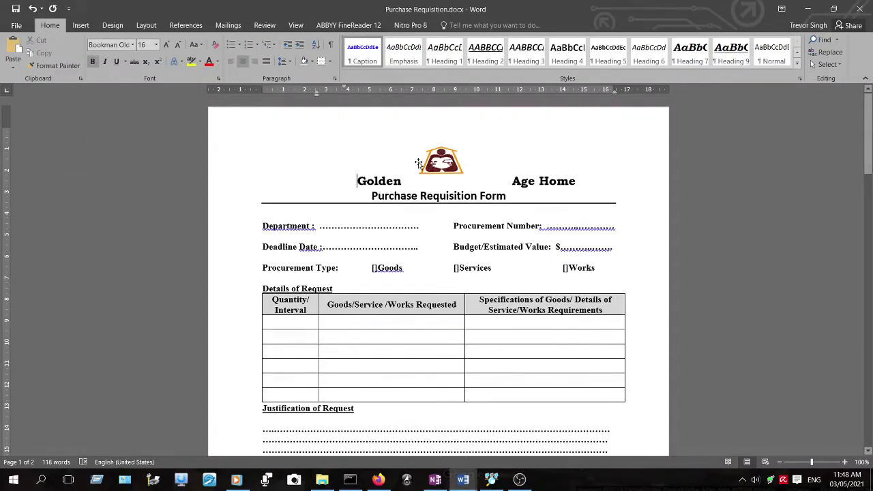
pyautogui.click(449, 214)
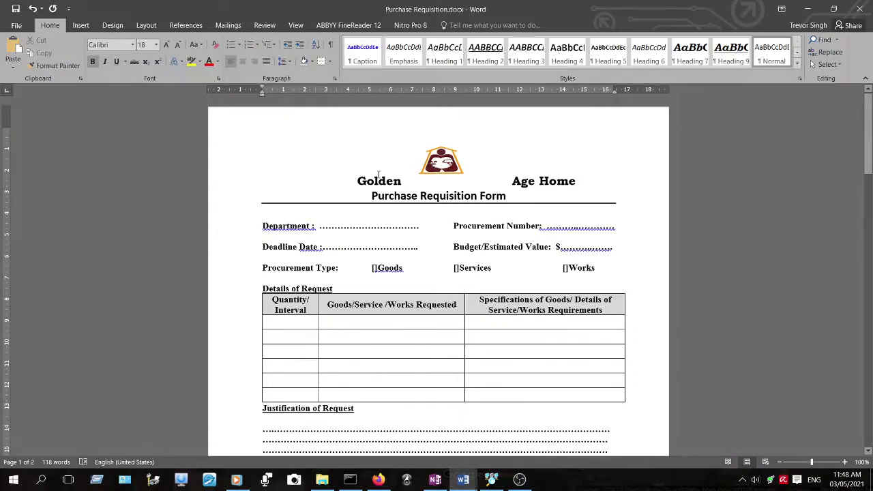
pyautogui.click(358, 180)
pyautogui.press('Return')
pyautogui.click(382, 123)
pyautogui.click(859, 11)
pyautogui.click(398, 265)
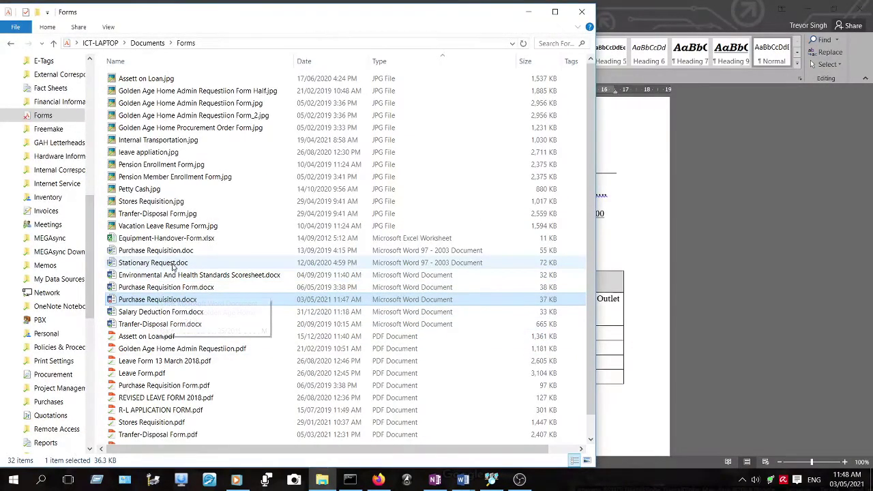
# Step: Reopen Purchase Requisition.doc and browse Save As to the Forms folder, then cancel
pyautogui.doubleClick(174, 252)
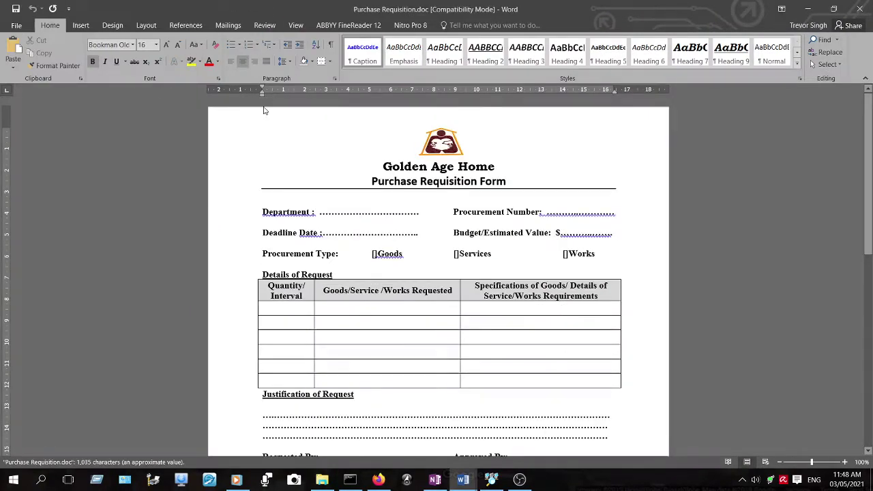
pyautogui.click(16, 26)
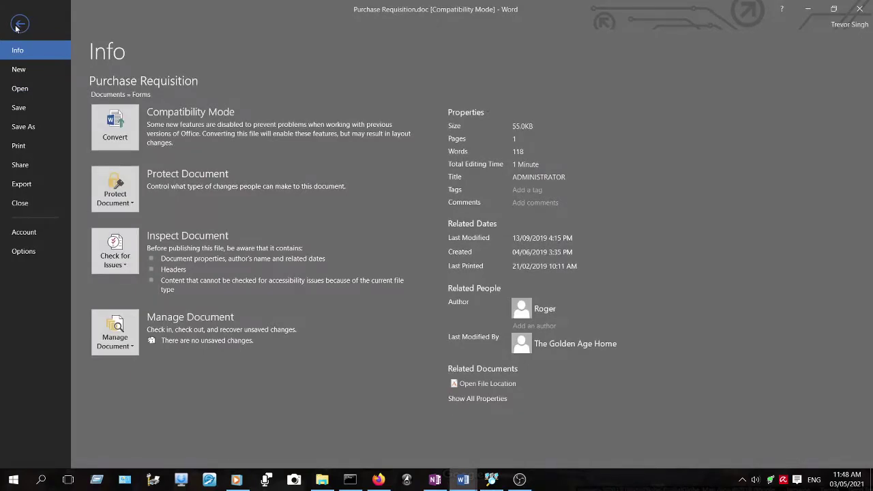
pyautogui.click(32, 130)
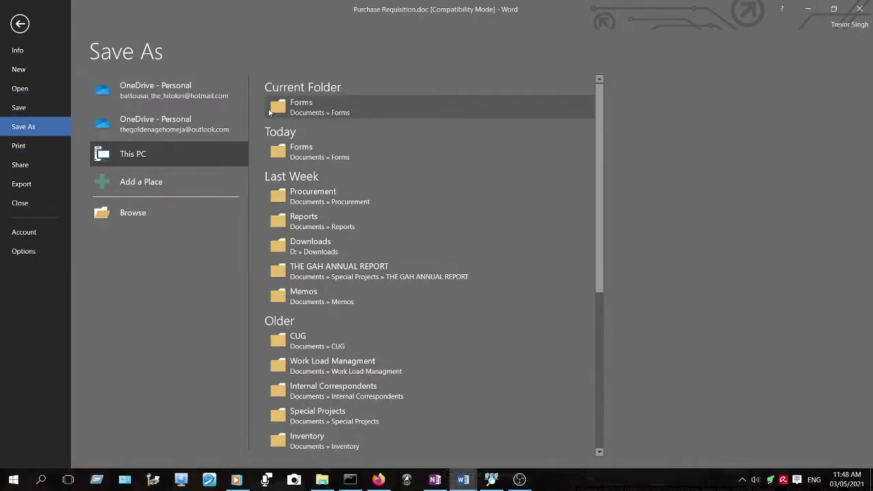
pyautogui.click(300, 106)
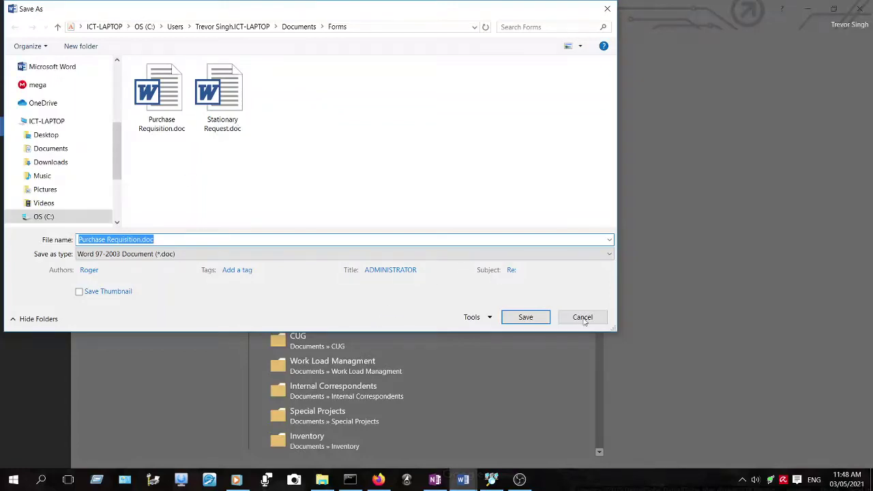
pyautogui.click(581, 317)
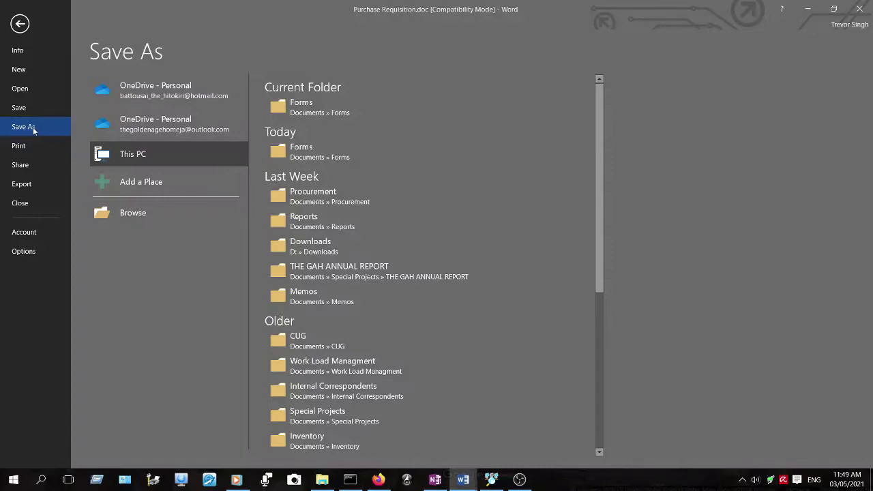
pyautogui.click(281, 112)
pyautogui.click(219, 253)
pyautogui.click(582, 317)
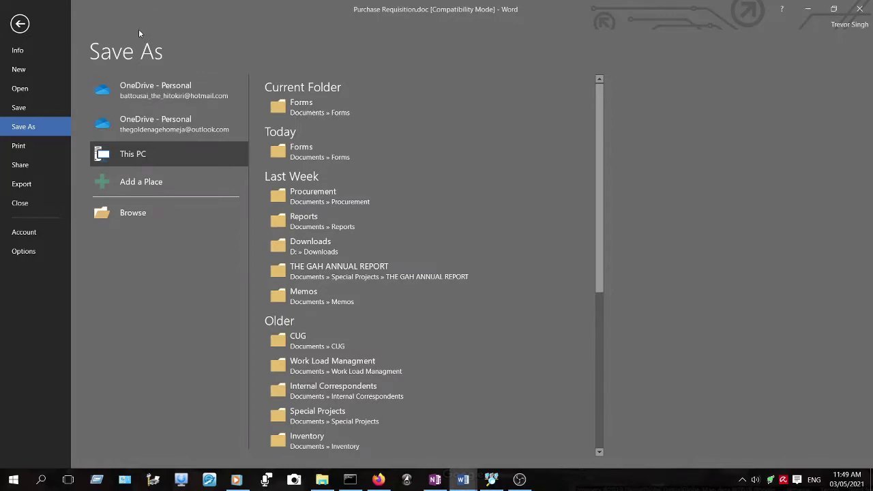
pyautogui.click(300, 107)
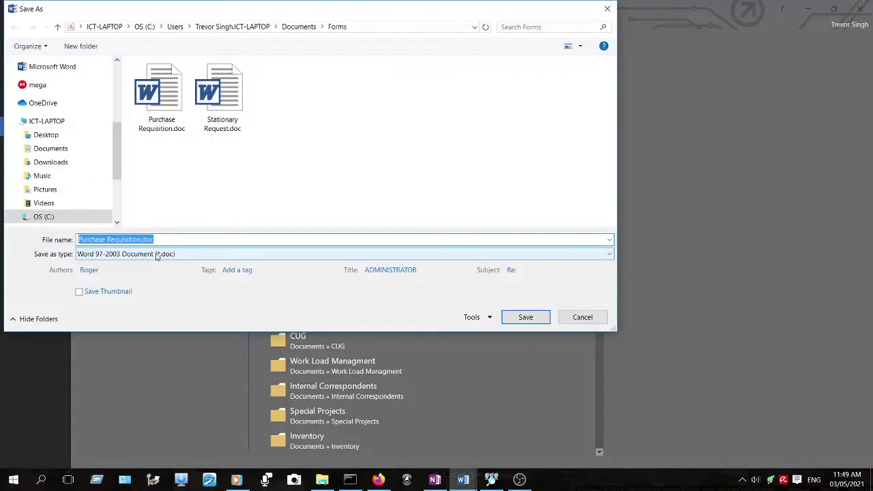
pyautogui.click(156, 255)
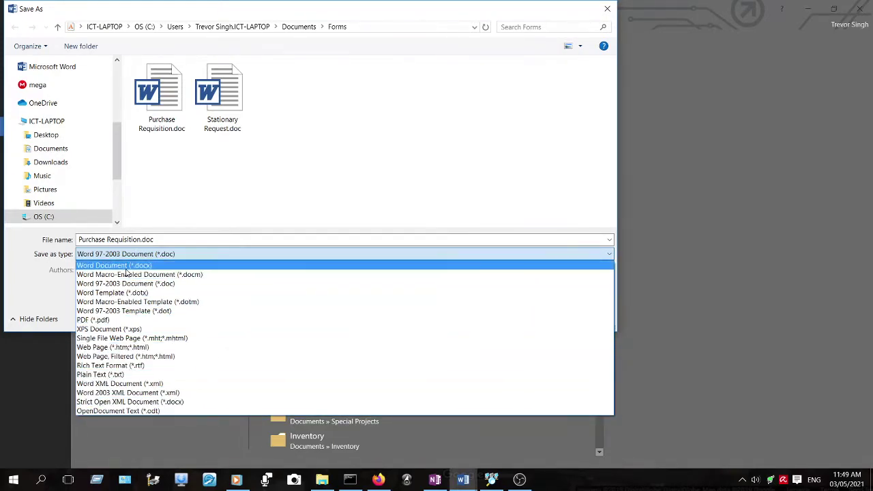
pyautogui.click(126, 266)
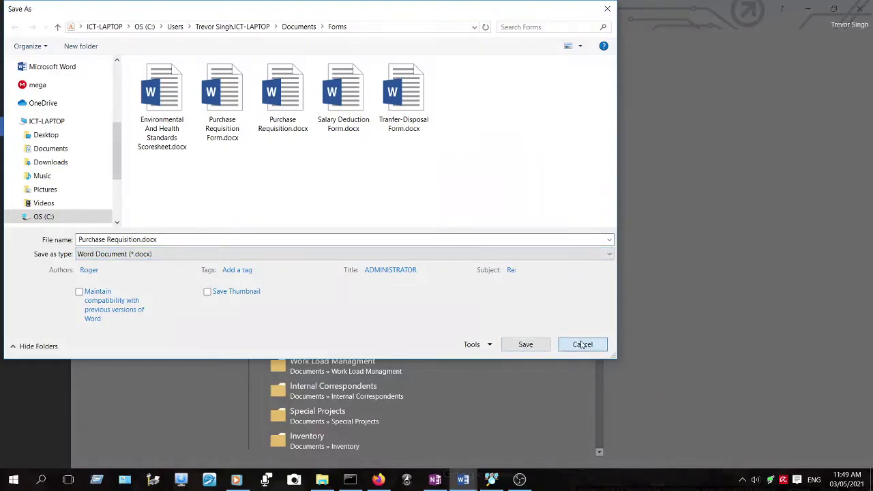
pyautogui.click(583, 347)
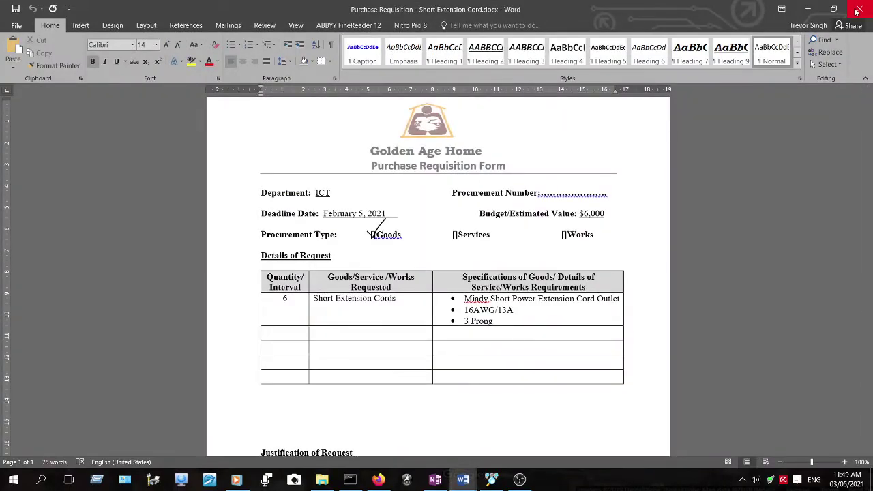
# Step: Close Word and open Purchase Requisition.doc's properties, moved to the right of the screen
pyautogui.click(856, 11)
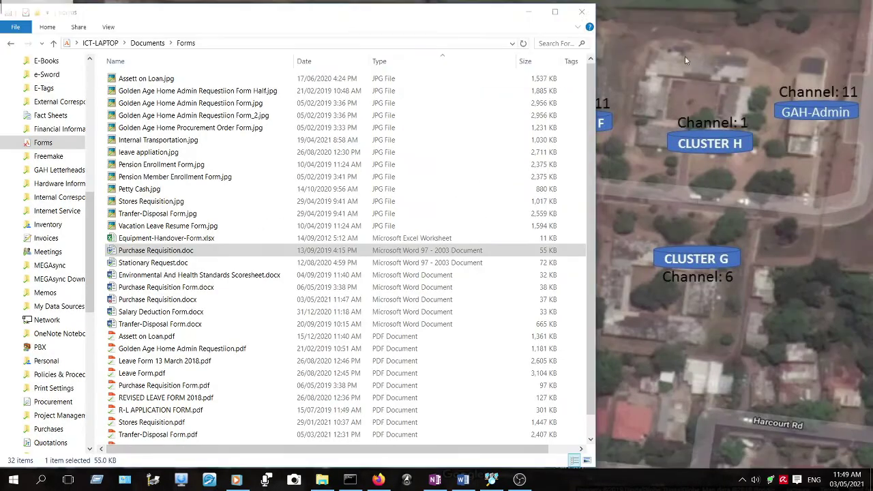
pyautogui.doubleClick(153, 252)
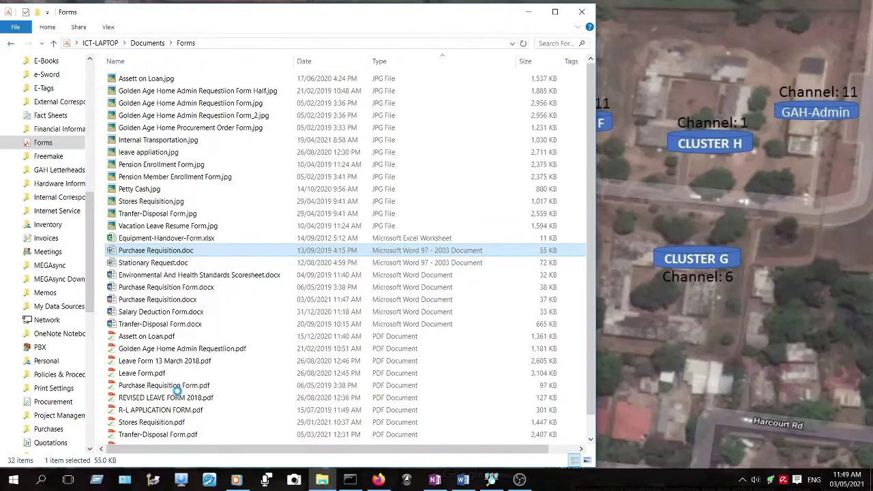
pyautogui.hotkey('shift', 'F10')
pyautogui.click(185, 460)
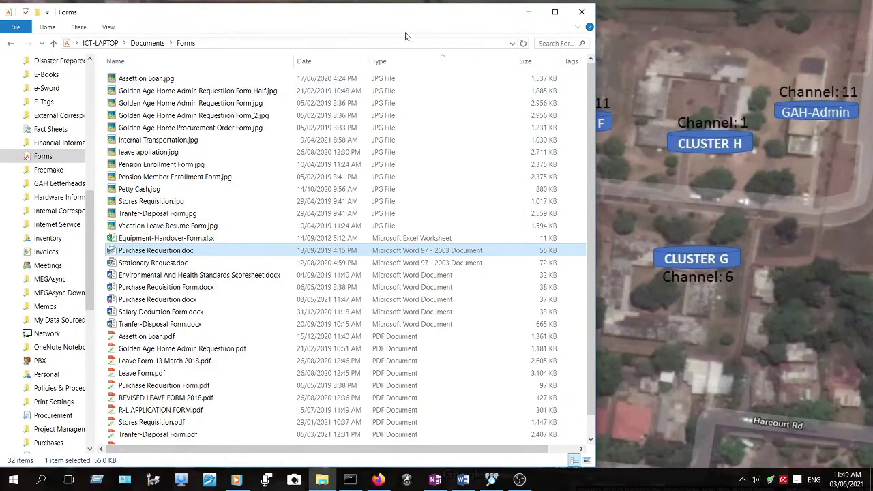
pyautogui.moveTo(294, 191)
pyautogui.mouseDown()
pyautogui.moveTo(521, 143)
pyautogui.moveTo(789, 21)
pyautogui.mouseUp()
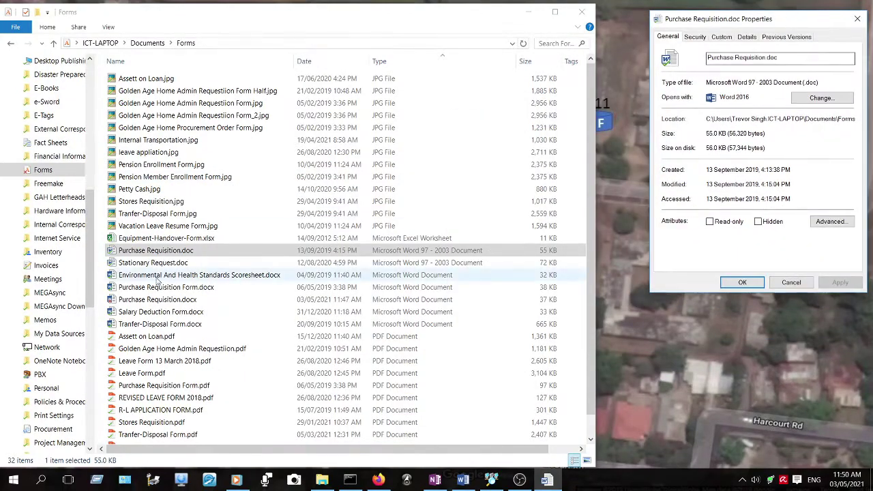
# Step: Open Purchase Requisition.docx's properties and place them beside the .doc properties
pyautogui.click(171, 299)
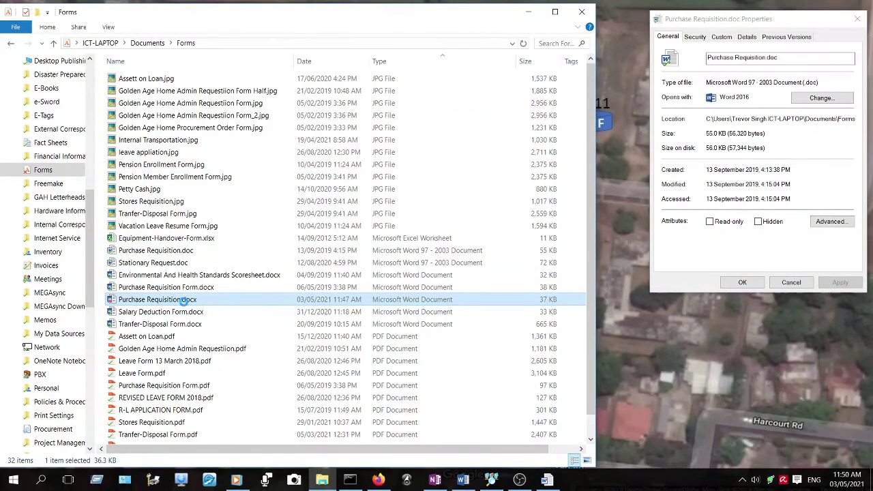
pyautogui.rightClick(172, 300)
pyautogui.click(208, 462)
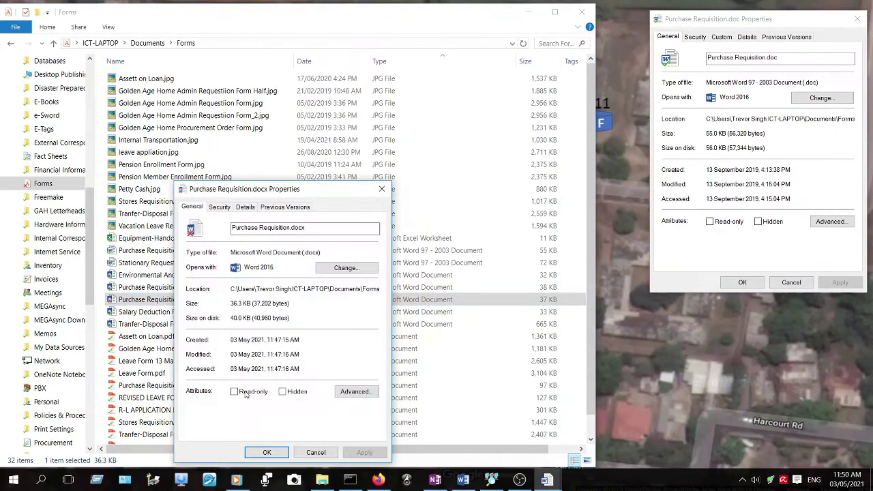
pyautogui.moveTo(302, 202)
pyautogui.mouseDown()
pyautogui.moveTo(506, 77)
pyautogui.moveTo(558, 24)
pyautogui.mouseUp()
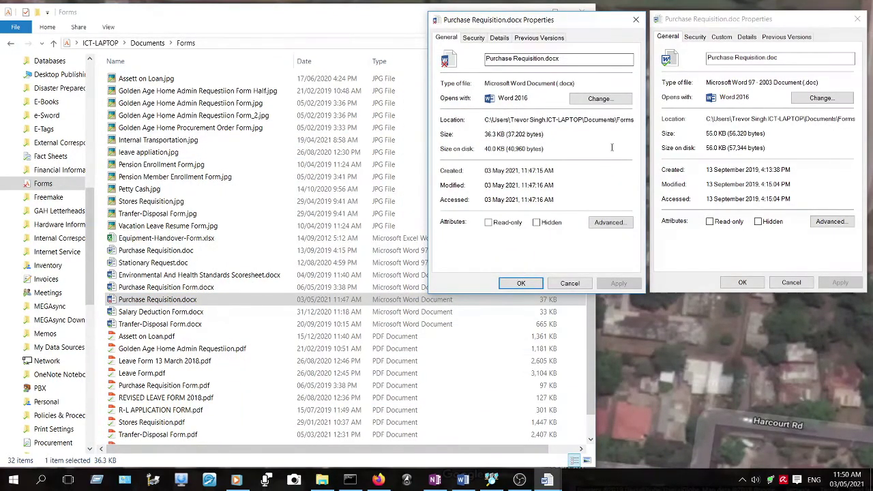
pyautogui.click(731, 99)
pyautogui.click(529, 99)
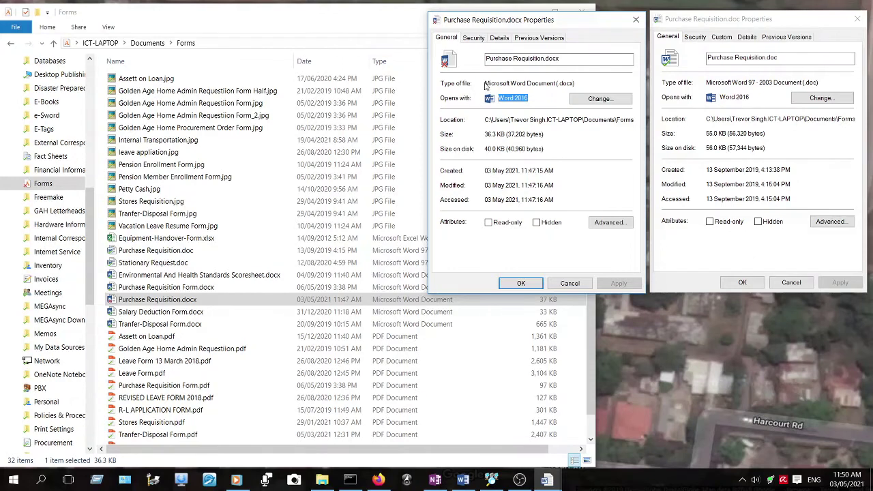
# Step: Highlight each file's Type of file for comparison and close the .doc properties
pyautogui.moveTo(578, 82); pyautogui.dragTo(494, 82)
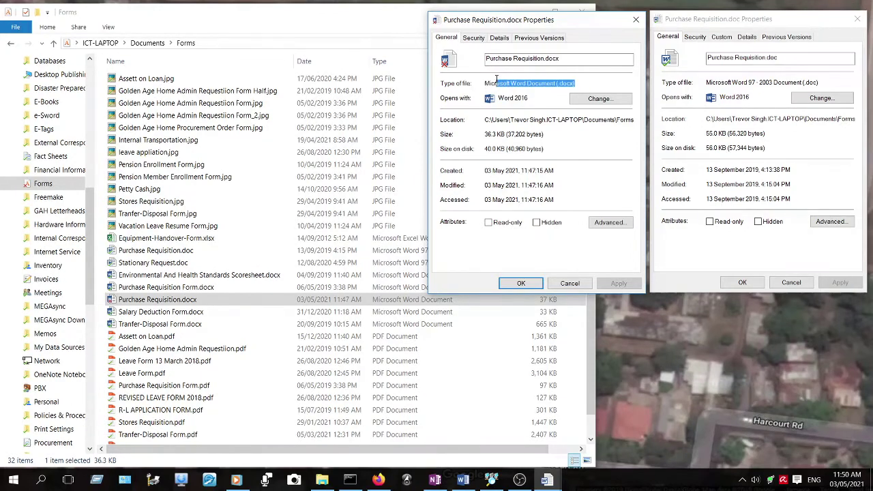
pyautogui.moveTo(824, 83); pyautogui.dragTo(709, 80)
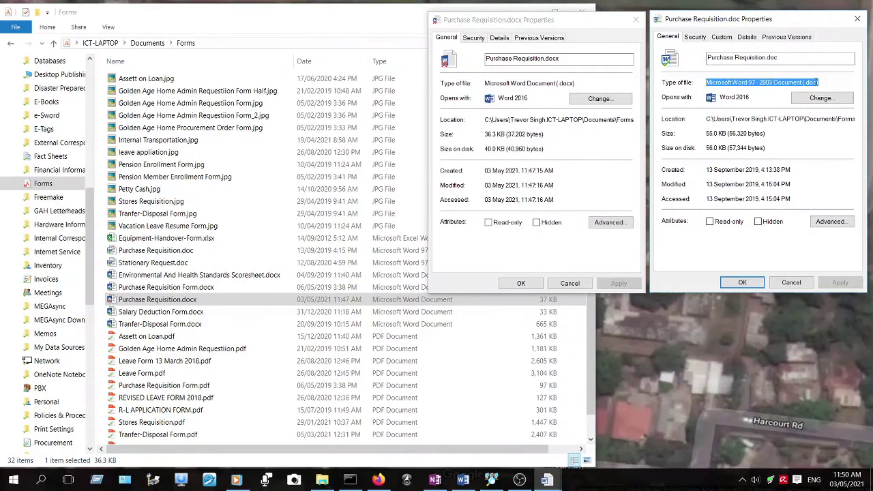
pyautogui.moveTo(585, 82); pyautogui.dragTo(484, 83)
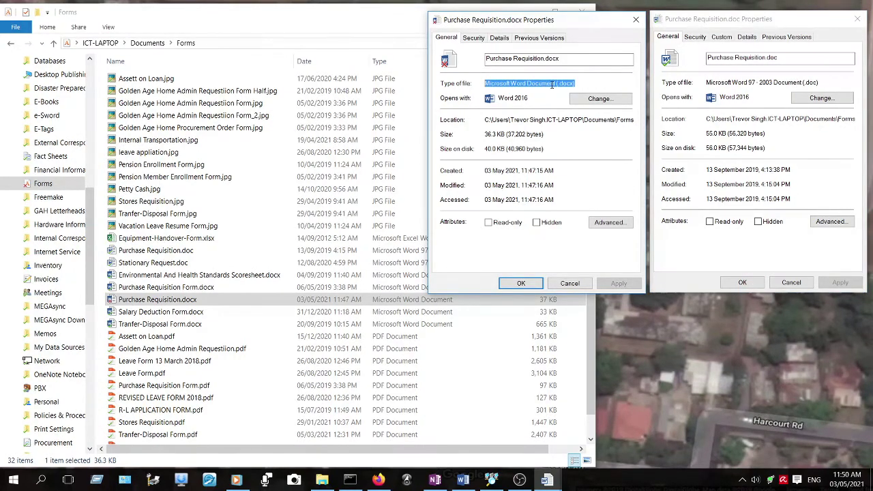
pyautogui.moveTo(818, 81); pyautogui.dragTo(705, 83)
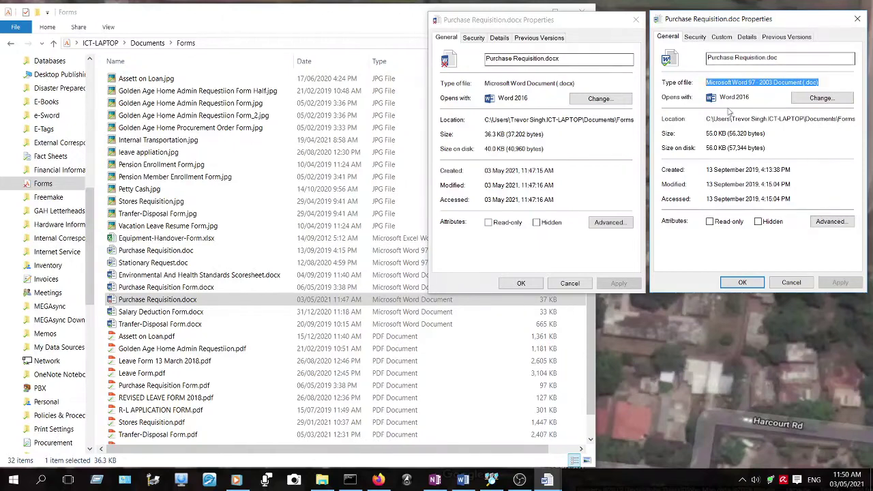
pyautogui.click(795, 280)
# Step: Close the .docx properties, delete Stationary Request.doc, and dismiss the Google Drive notification
pyautogui.click(570, 283)
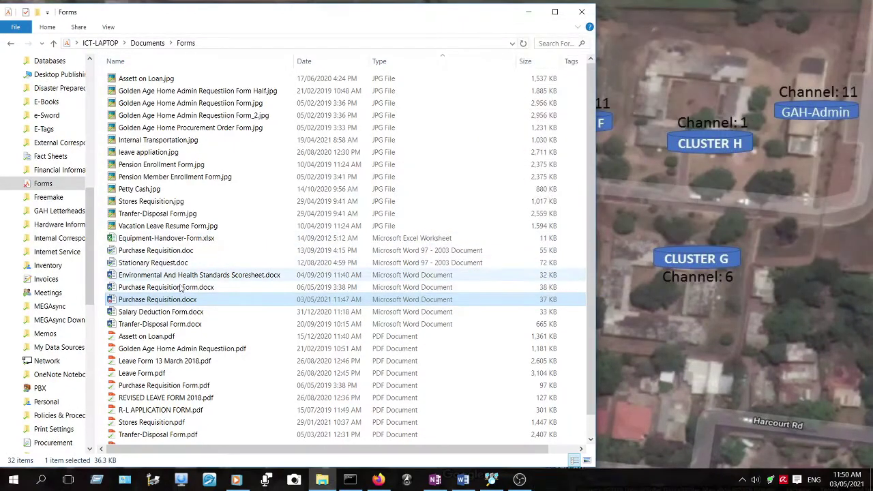
pyautogui.click(165, 265)
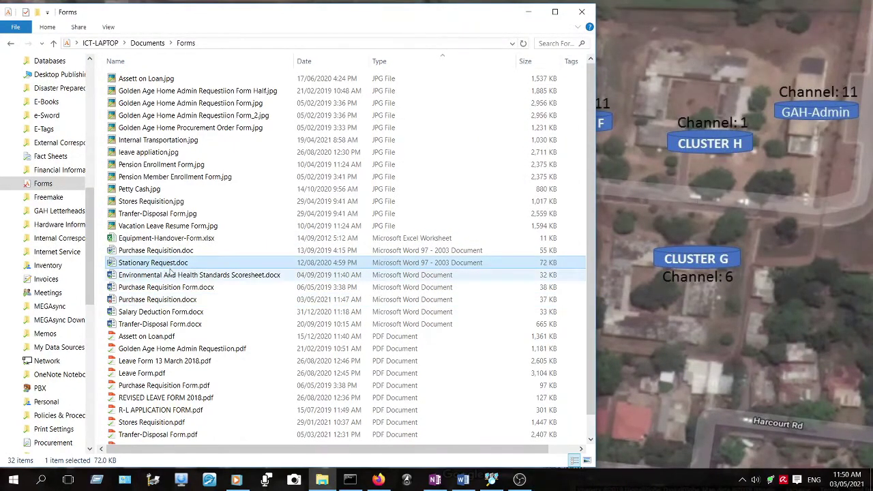
pyautogui.press('Delete')
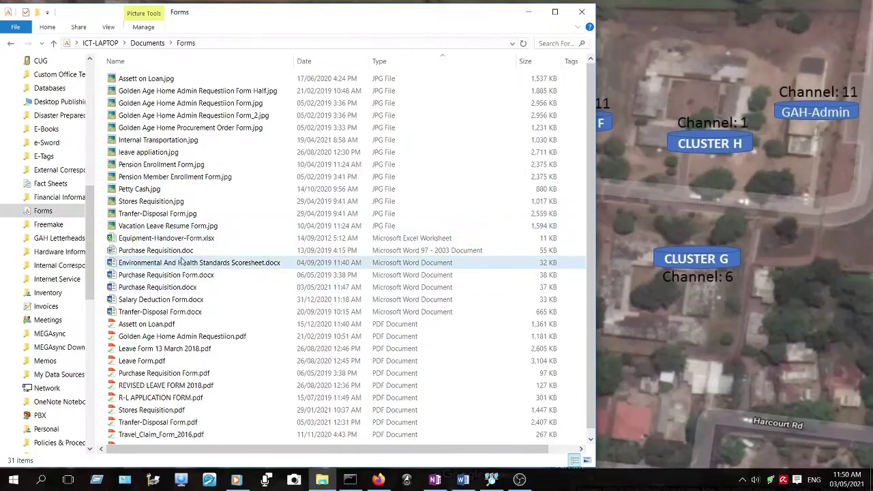
pyautogui.moveTo(156, 287)
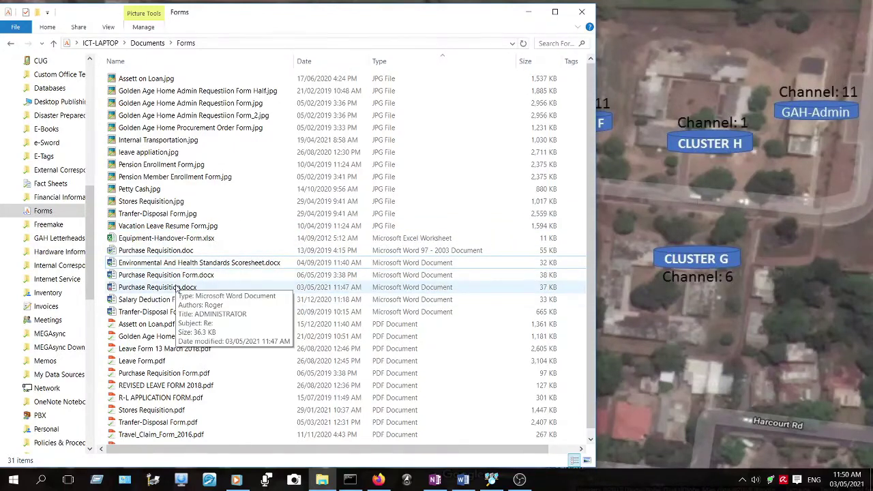
pyautogui.click(177, 287)
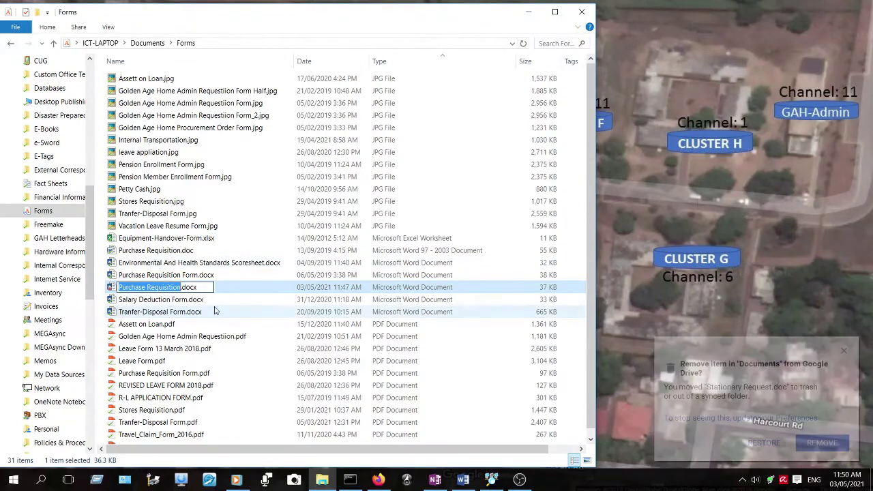
pyautogui.click(216, 311)
pyautogui.click(822, 443)
pyautogui.scroll(-1, 157, 276)
pyautogui.scroll(1, 158, 279)
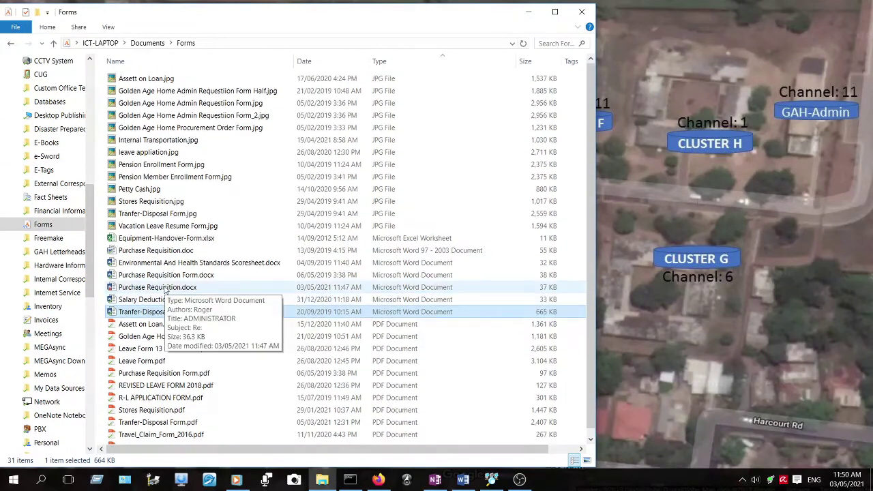
# Step: Open Equipment-Handover-Form.xlsx in Excel and review its file information
pyautogui.doubleClick(144, 239)
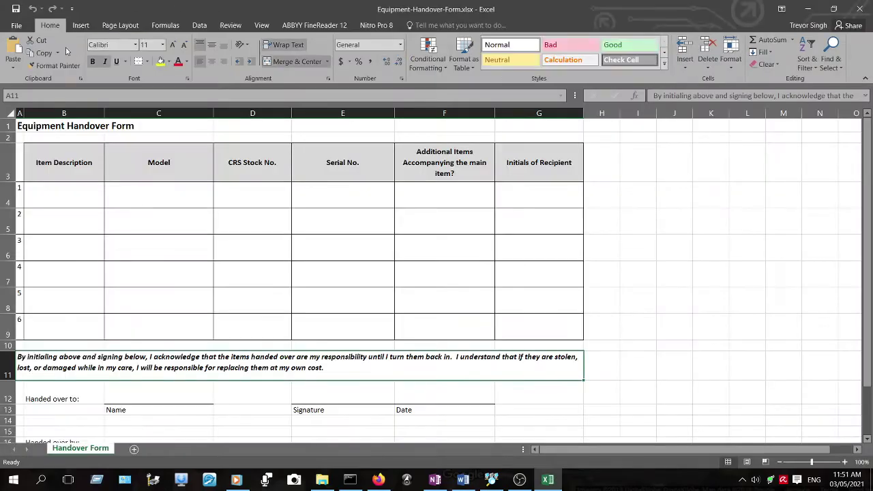
pyautogui.click(17, 25)
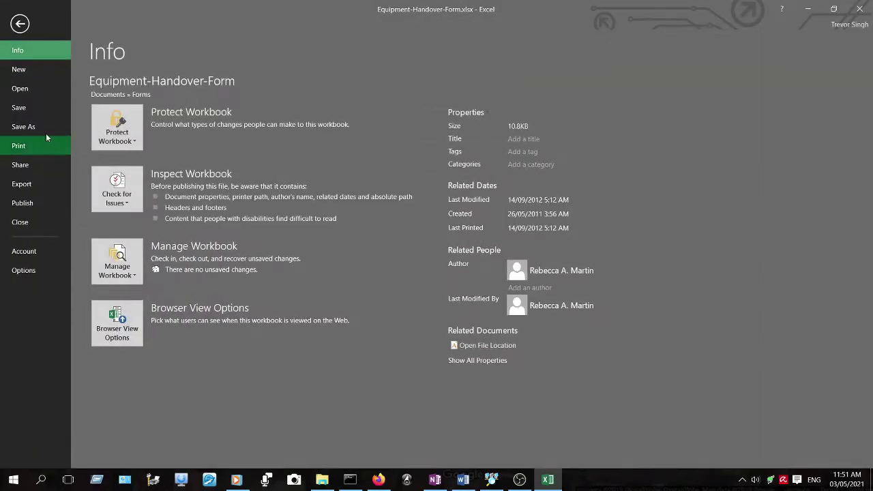
pyautogui.click(48, 144)
pyautogui.click(20, 24)
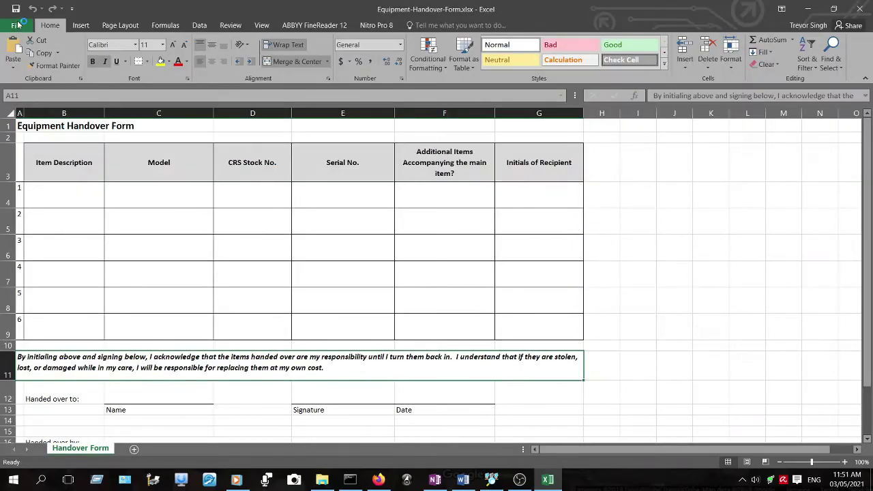
pyautogui.click(17, 26)
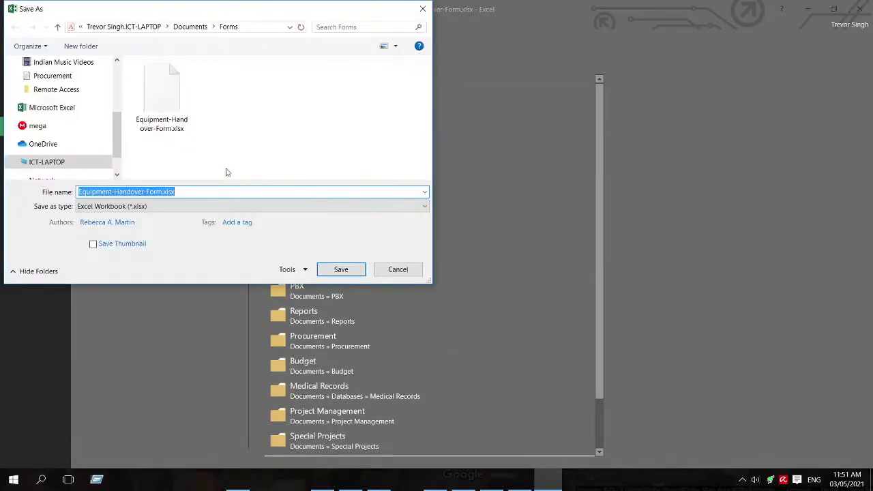
# Step: Save a copy in the Forms folder as an Excel 97-2003 Workbook (.xls)
pyautogui.click(181, 206)
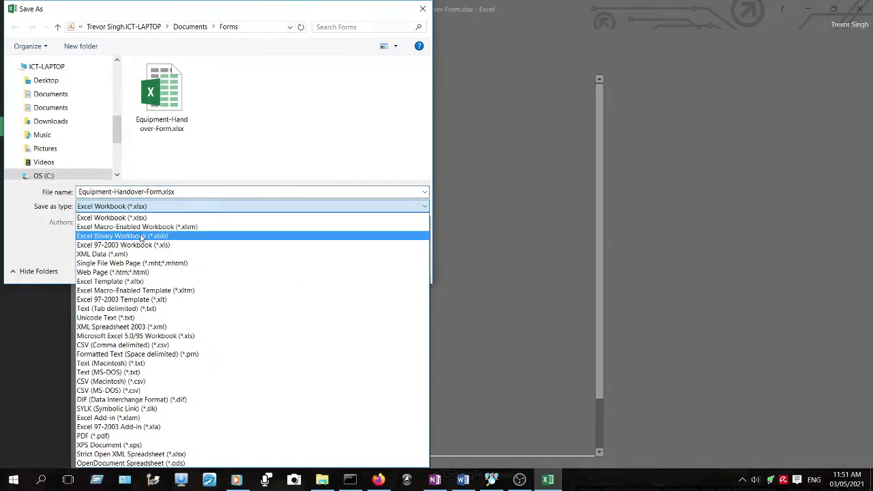
pyautogui.click(137, 245)
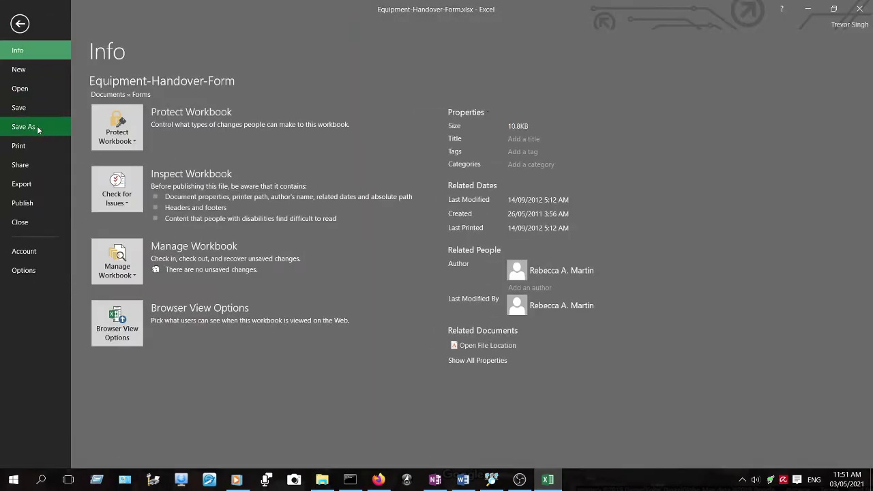
pyautogui.click(37, 128)
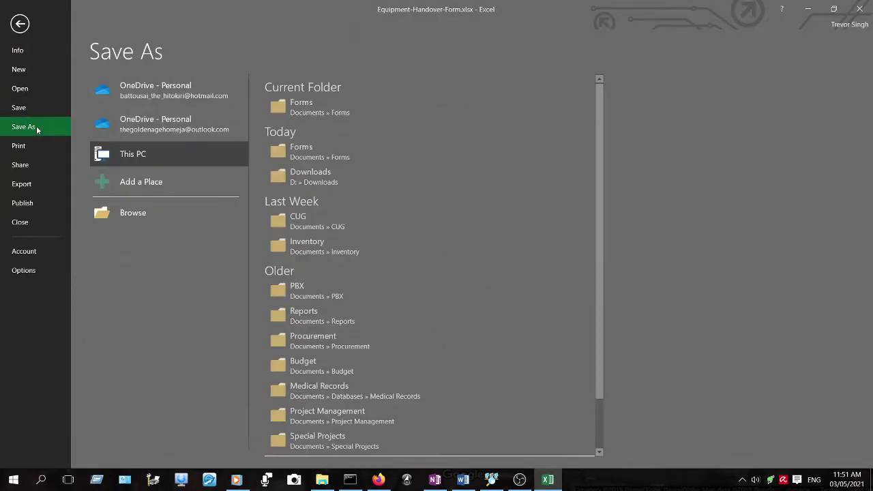
pyautogui.click(324, 113)
pyautogui.click(201, 206)
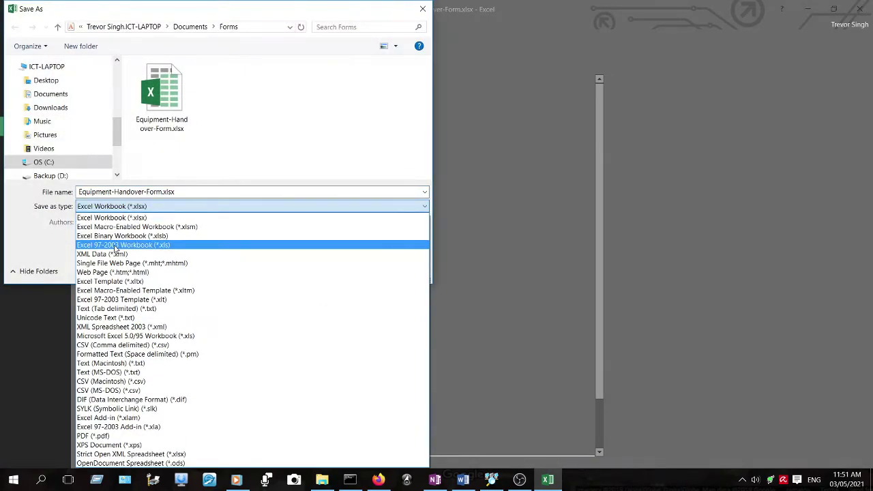
pyautogui.click(334, 273)
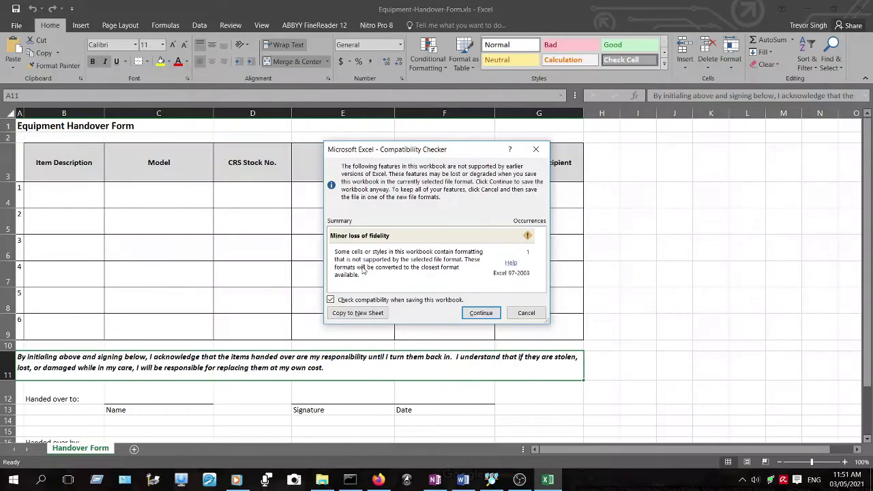
# Step: Accept the minor formatting loss to finish saving the .xls copy, then close Excel
pyautogui.click(481, 312)
pyautogui.click(746, 247)
pyautogui.click(859, 9)
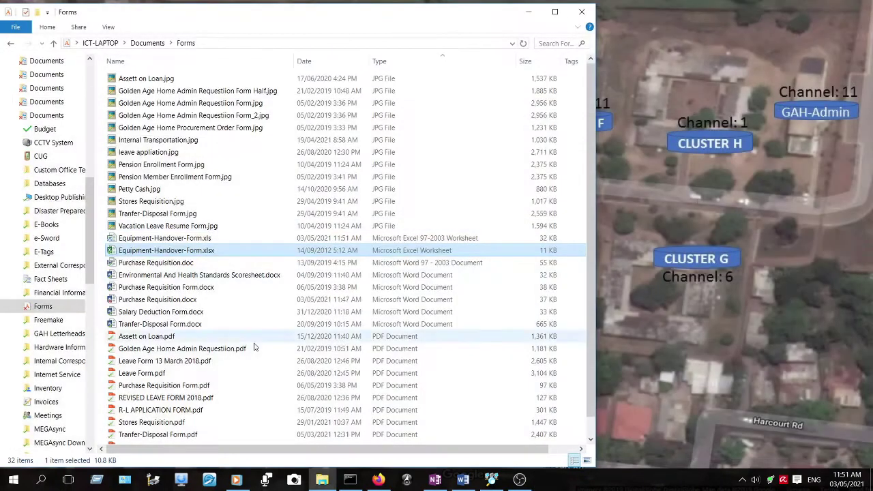
# Step: Reopen Equipment-Handover-Form.xls from the Forms folder in Compatibility Mode
pyautogui.doubleClick(172, 237)
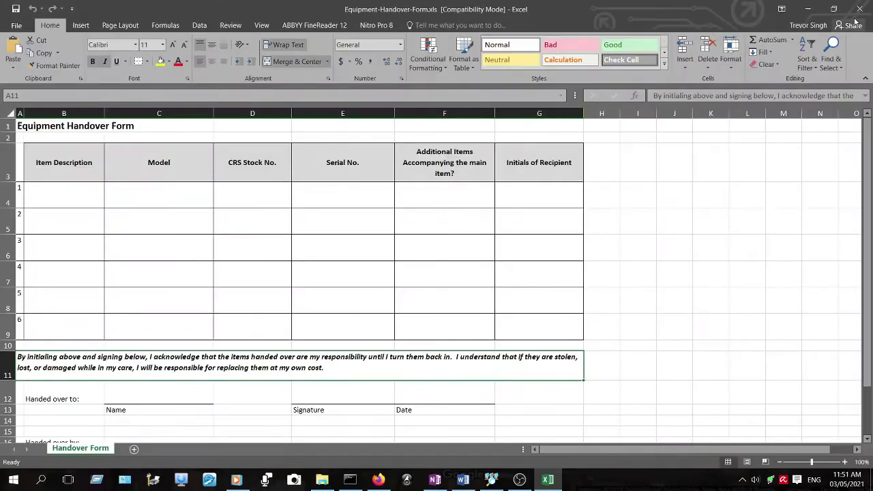
pyautogui.click(806, 9)
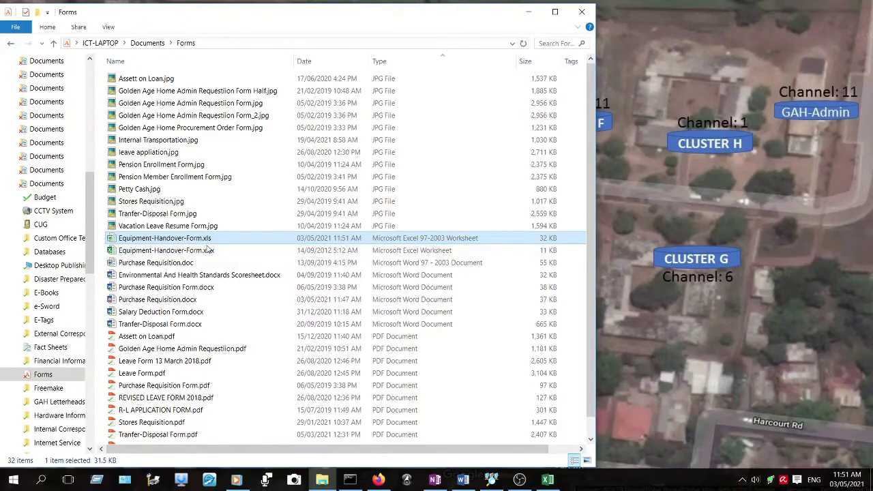
pyautogui.moveTo(166, 251)
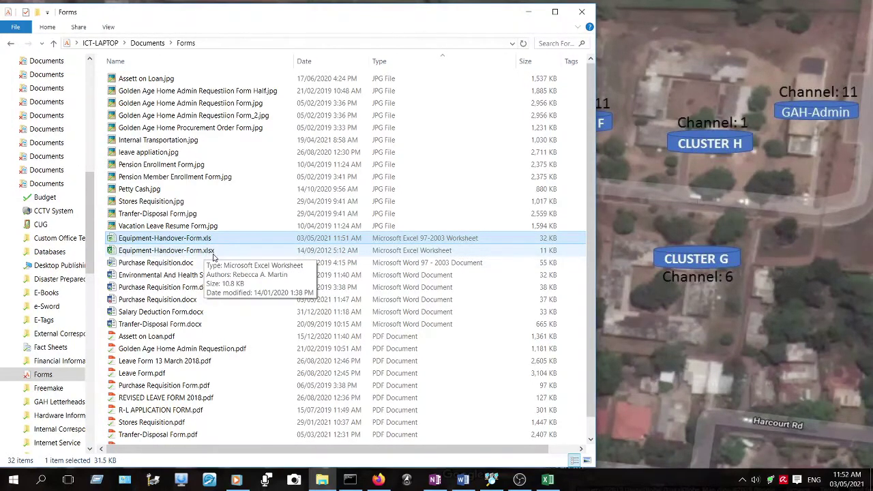
pyautogui.doubleClick(211, 238)
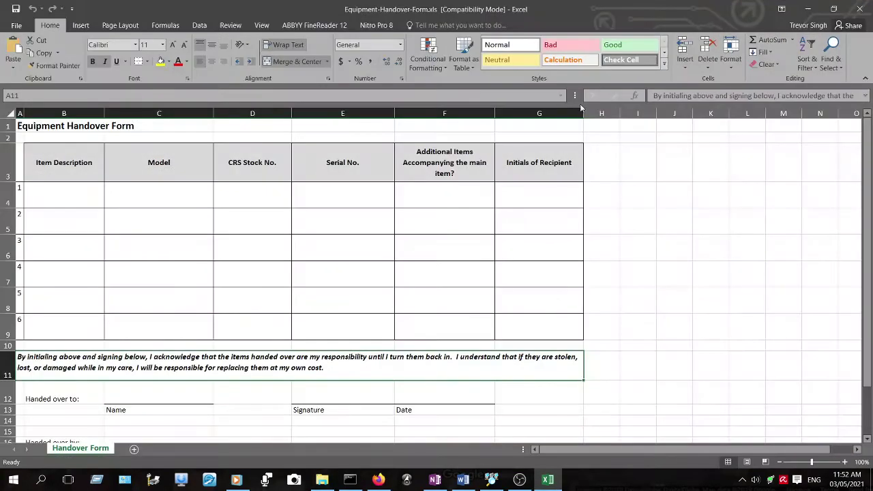
pyautogui.click(268, 213)
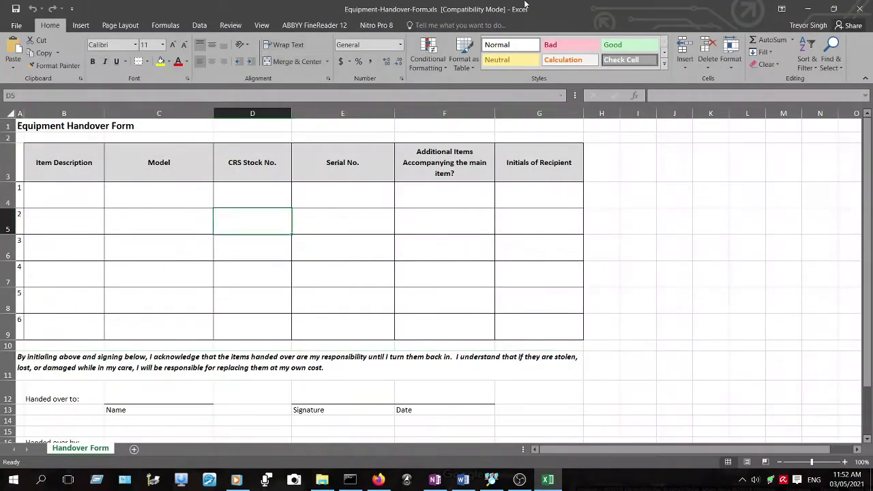
# Step: Start converting the workbook from the Info page, then cancel that save
pyautogui.click(21, 27)
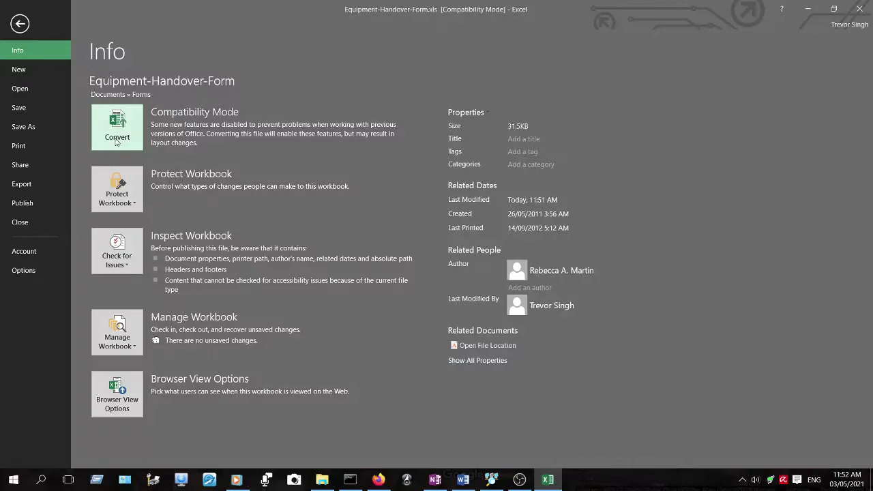
pyautogui.click(116, 140)
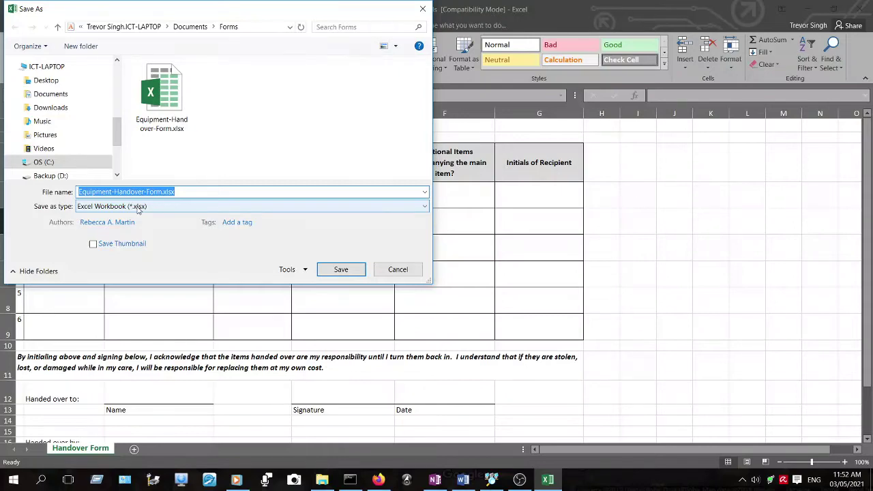
pyautogui.click(397, 270)
# Step: Save the workbook in Forms as Excel Workbook (*.xlsx), replacing the existing Equipment-Handover-Form.xlsx
pyautogui.click(16, 25)
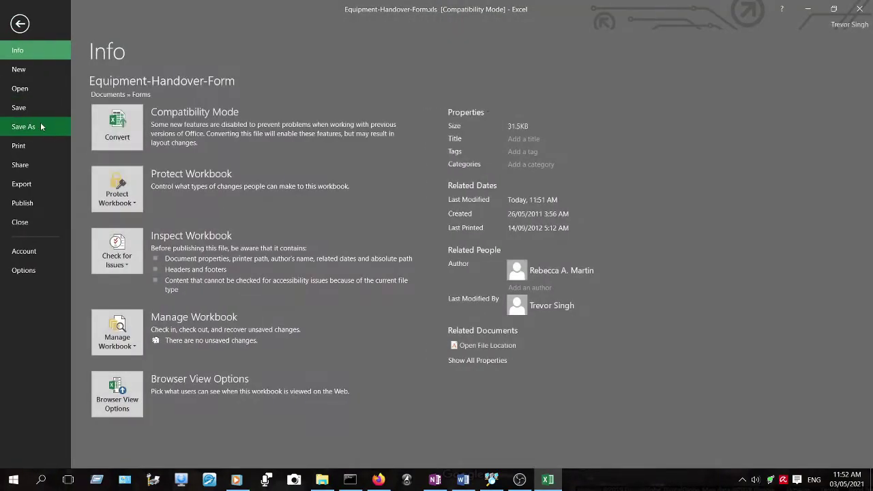
pyautogui.click(42, 127)
pyautogui.click(305, 109)
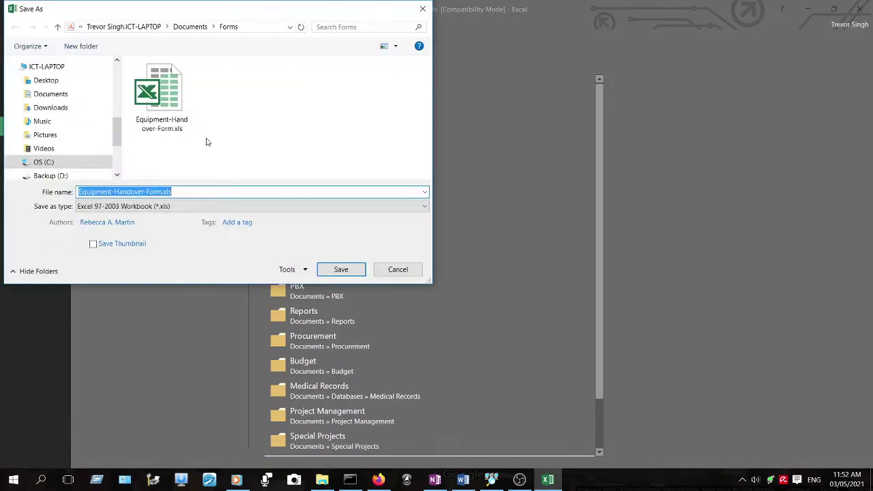
pyautogui.click(151, 211)
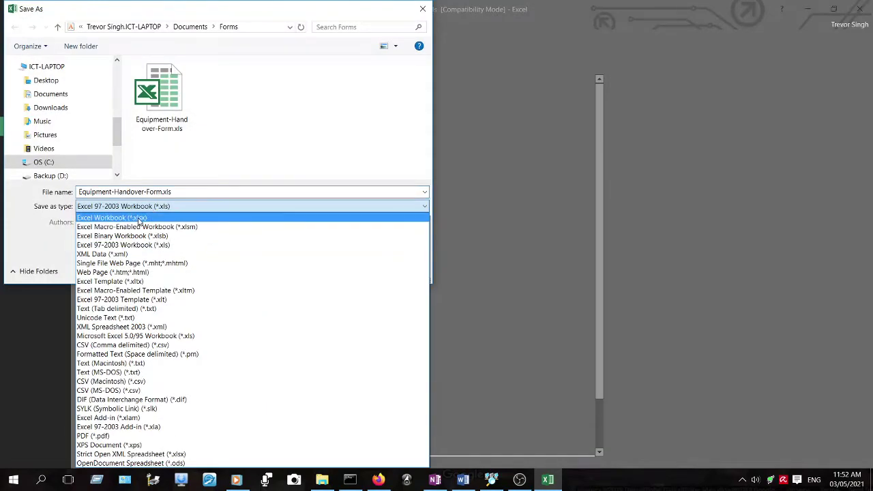
pyautogui.click(142, 214)
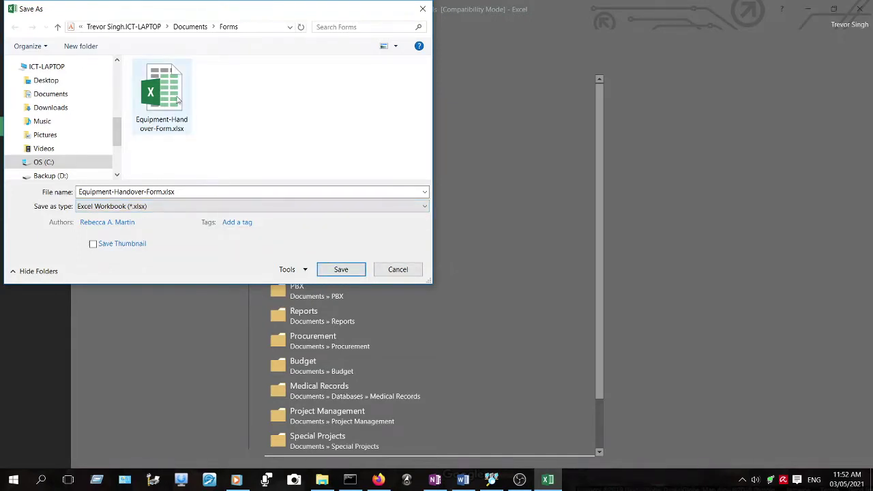
pyautogui.click(332, 271)
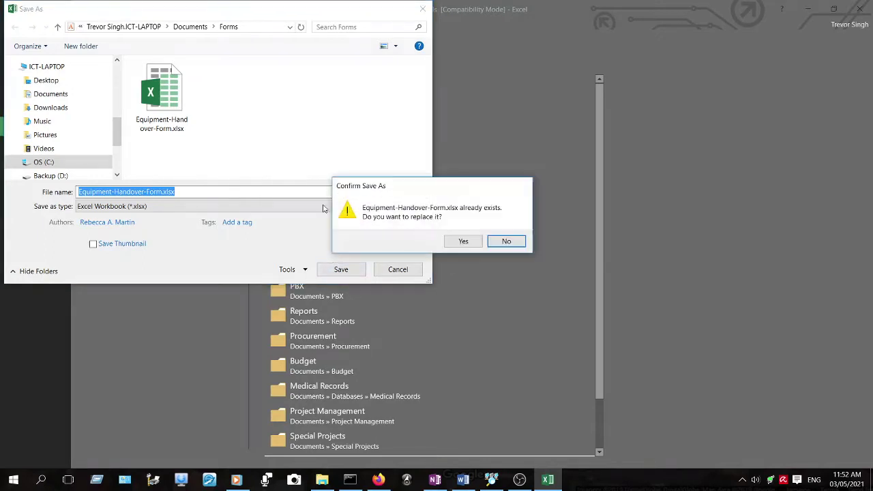
pyautogui.click(505, 243)
pyautogui.click(341, 269)
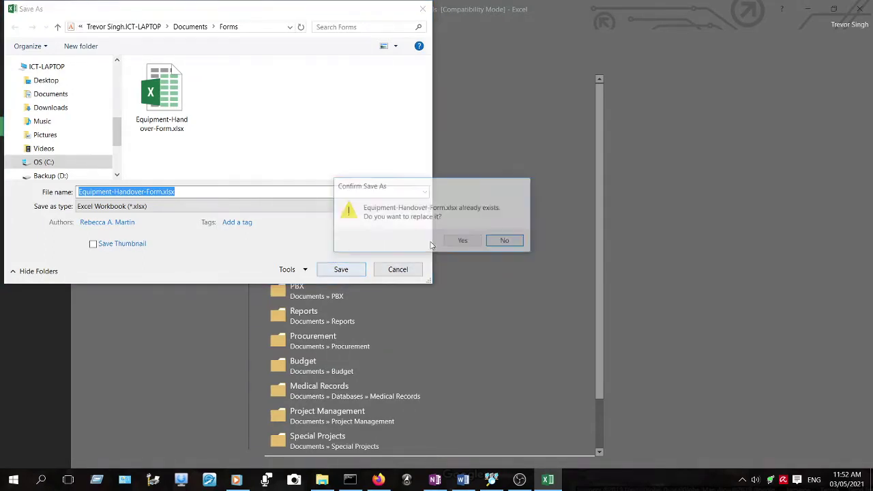
pyautogui.click(463, 241)
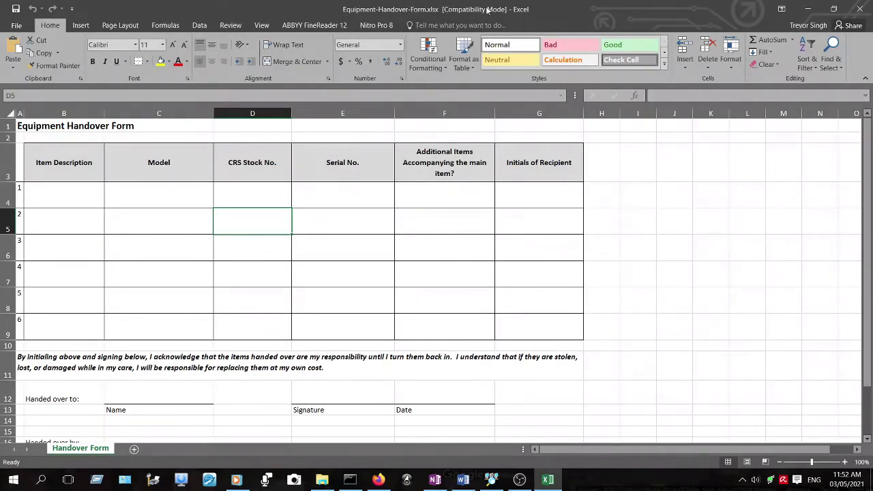
# Step: Close Excel, briefly open the new Equipment-Handover-Form.xlsx, and close it again
pyautogui.click(859, 8)
pyautogui.click(224, 287)
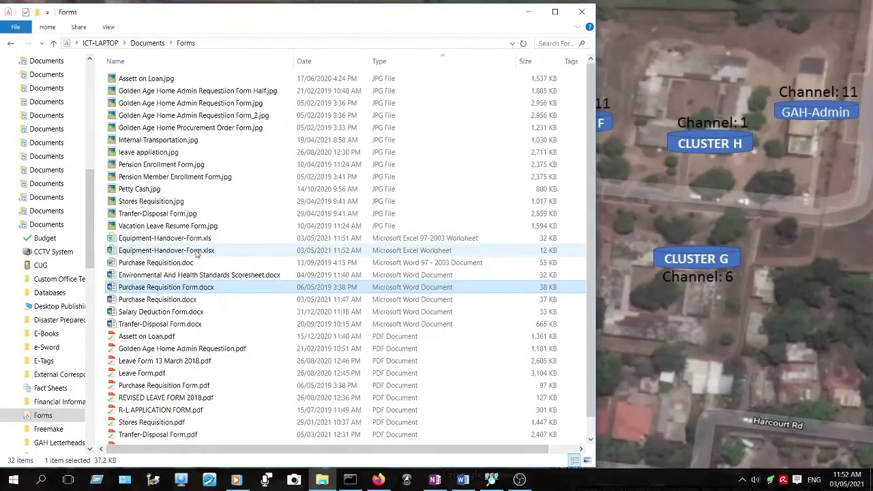
pyautogui.doubleClick(197, 252)
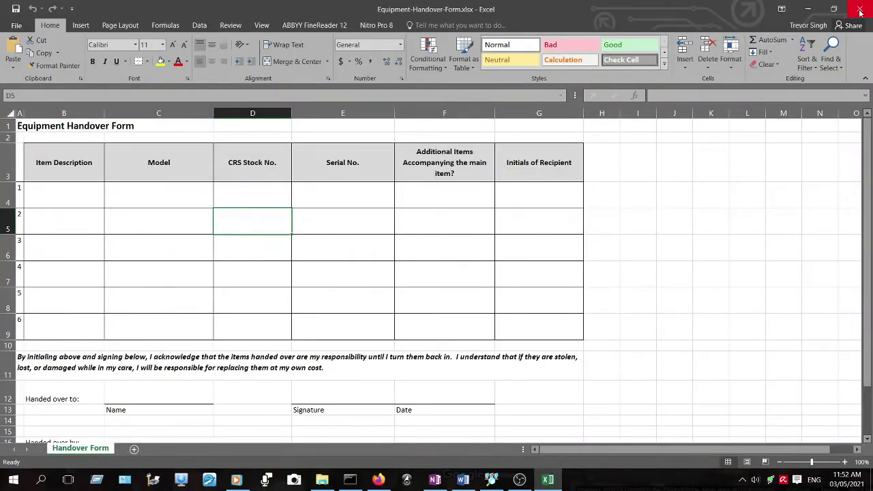
pyautogui.click(861, 13)
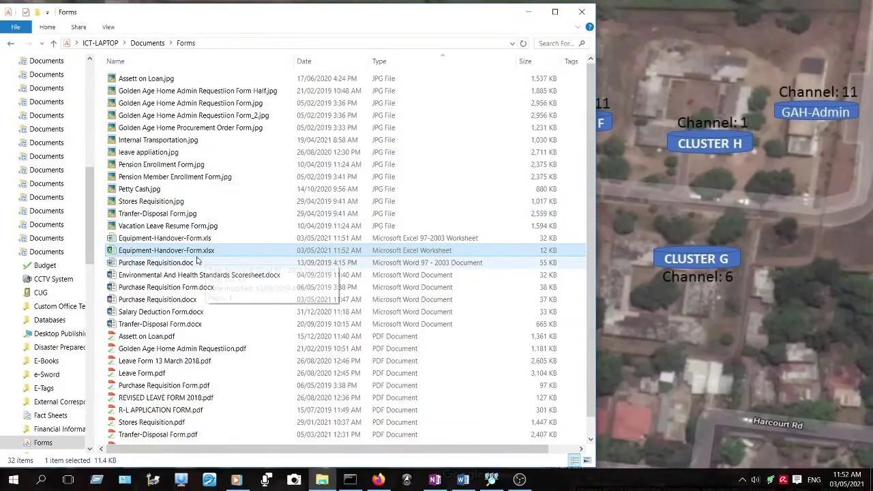
# Step: Open Properties for the .xlsx and .xls files and place them side by side
pyautogui.rightClick(207, 251)
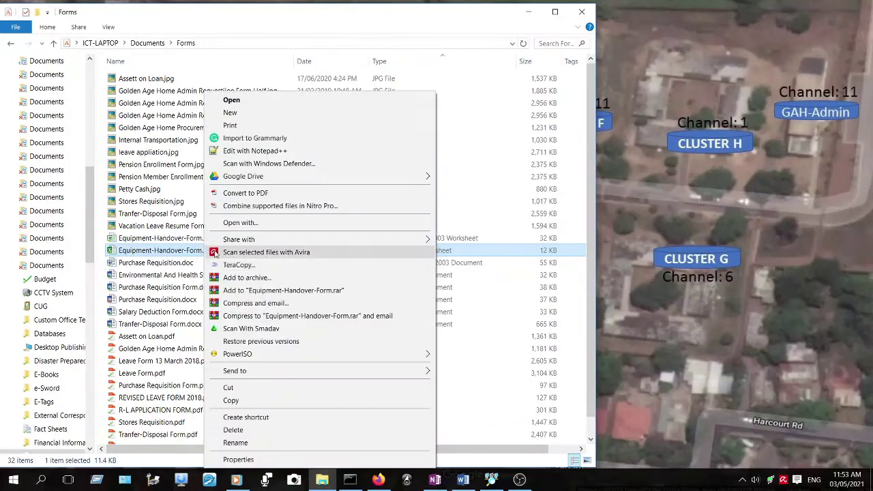
pyautogui.click(238, 462)
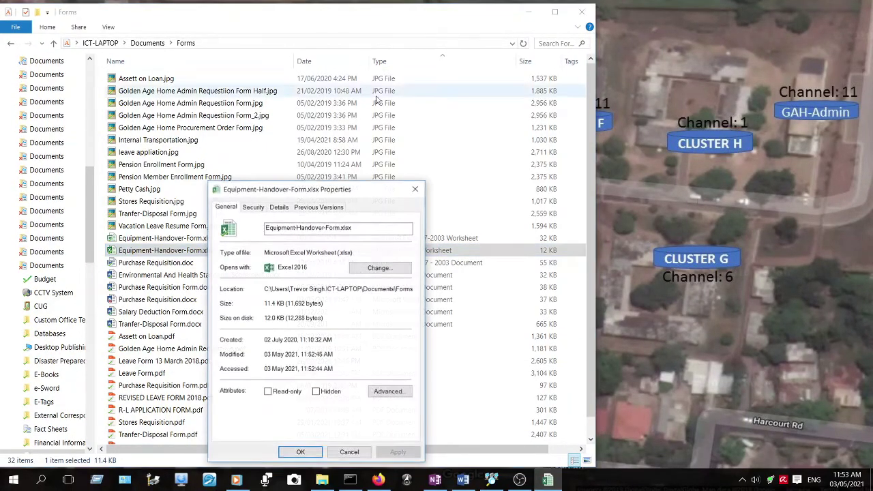
pyautogui.moveTo(348, 190)
pyautogui.mouseDown()
pyautogui.moveTo(796, 89)
pyautogui.moveTo(778, 84)
pyautogui.mouseUp()
pyautogui.click(261, 238)
pyautogui.rightClick(199, 238)
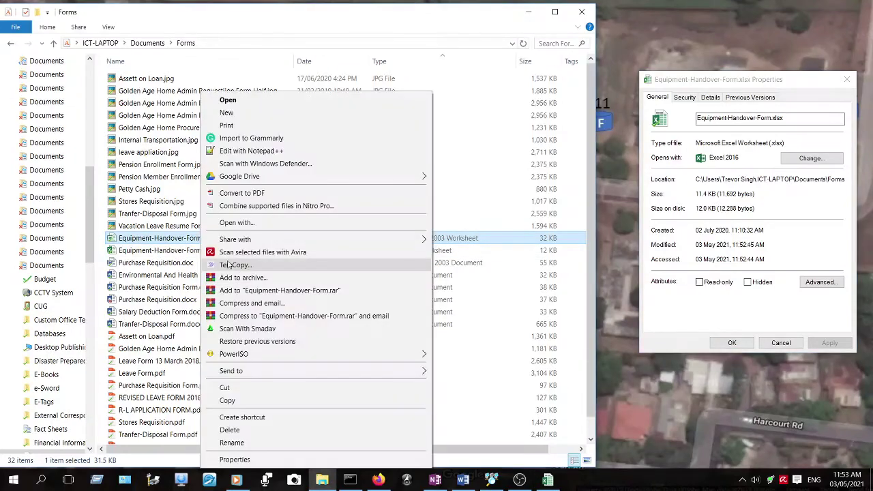
pyautogui.click(225, 454)
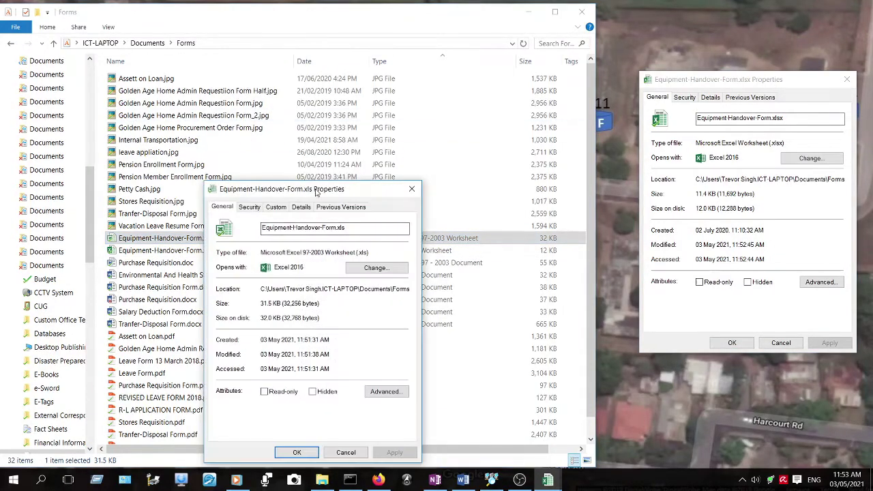
pyautogui.moveTo(319, 190); pyautogui.dragTo(522, 83)
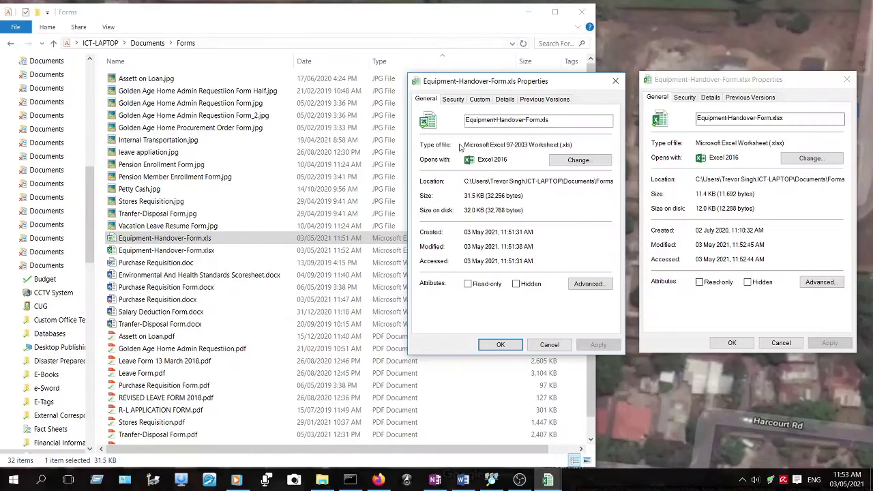
# Step: Highlight the 97-2003 and current worksheet type descriptions and line up both windows
pyautogui.moveTo(566, 144); pyautogui.dragTo(448, 145)
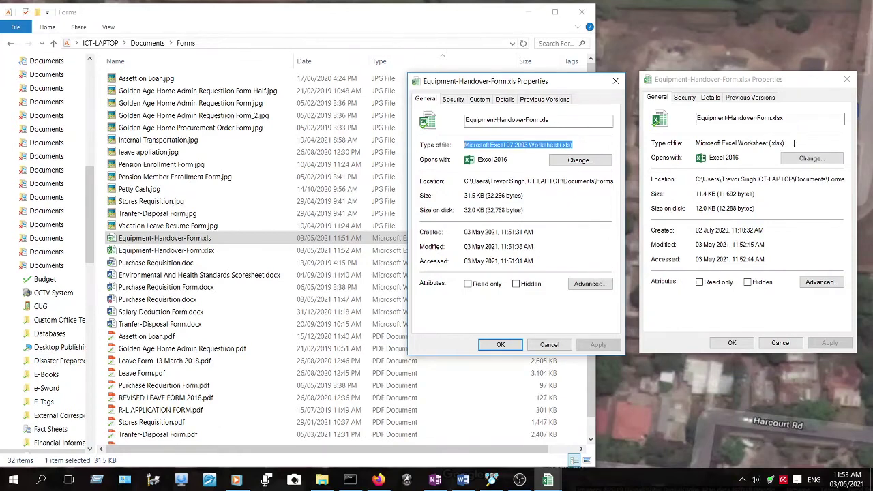
pyautogui.moveTo(794, 143); pyautogui.dragTo(694, 143)
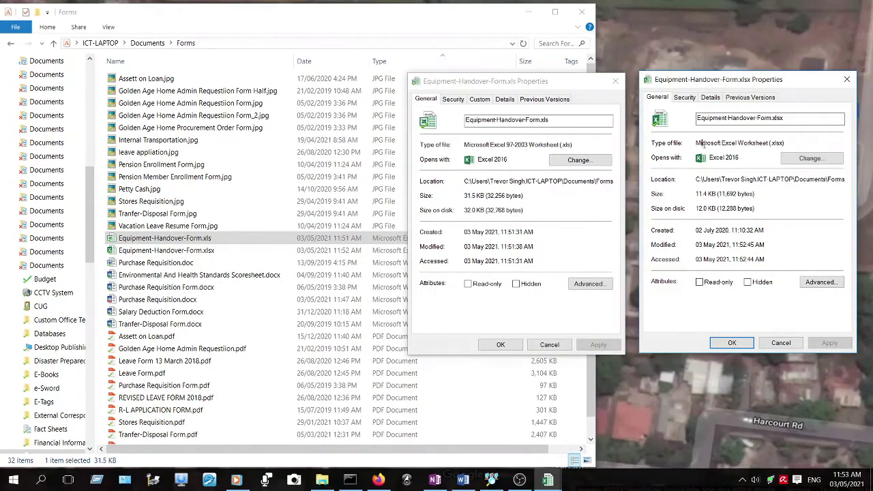
pyautogui.moveTo(784, 143); pyautogui.dragTo(696, 143)
pyautogui.moveTo(784, 143); pyautogui.dragTo(652, 142)
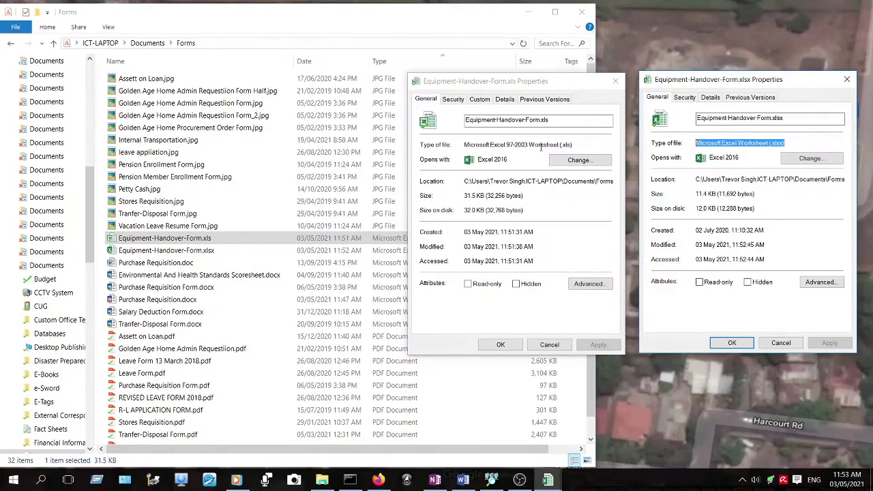
pyautogui.moveTo(570, 146); pyautogui.dragTo(388, 141)
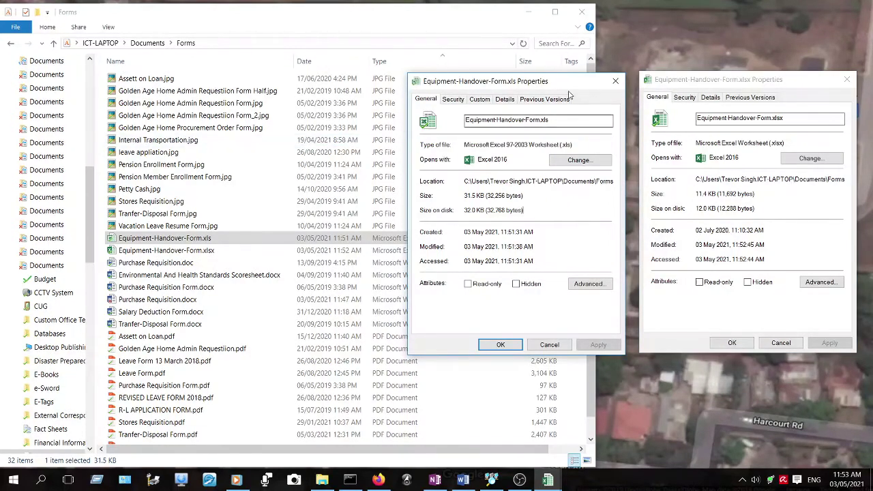
pyautogui.moveTo(568, 84)
pyautogui.mouseDown()
pyautogui.moveTo(567, 95)
pyautogui.moveTo(579, 86)
pyautogui.mouseUp()
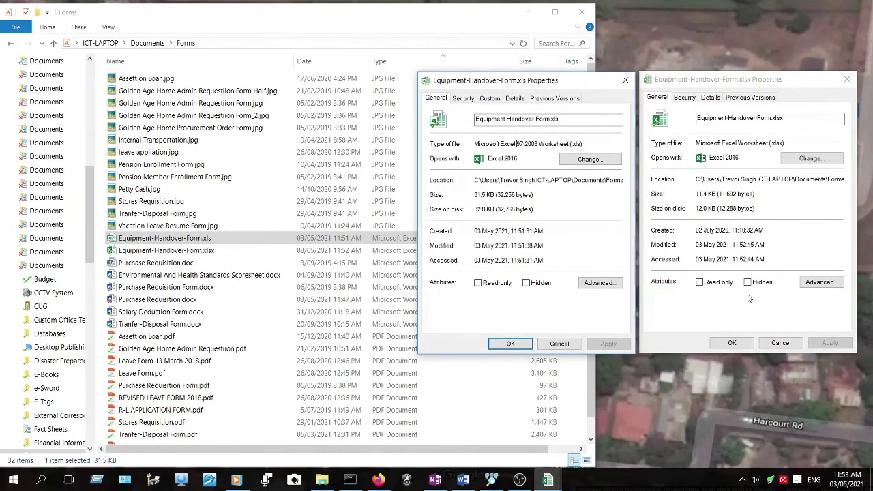
# Step: Close both Properties windows and start a new blank PowerPoint presentation
pyautogui.click(560, 347)
pyautogui.click(786, 344)
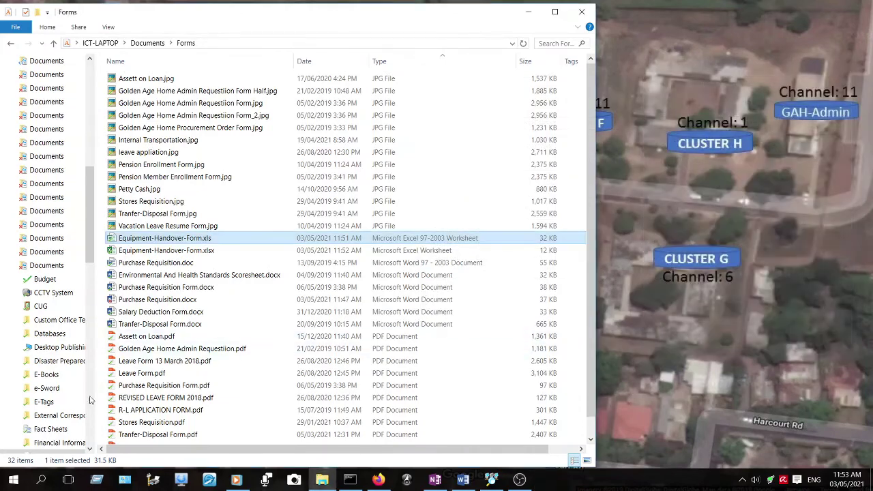
pyautogui.click(13, 479)
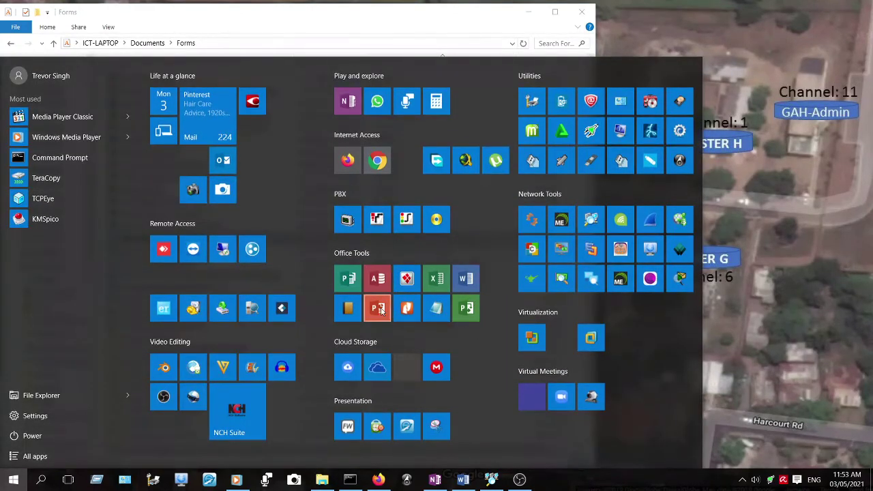
pyautogui.click(459, 109)
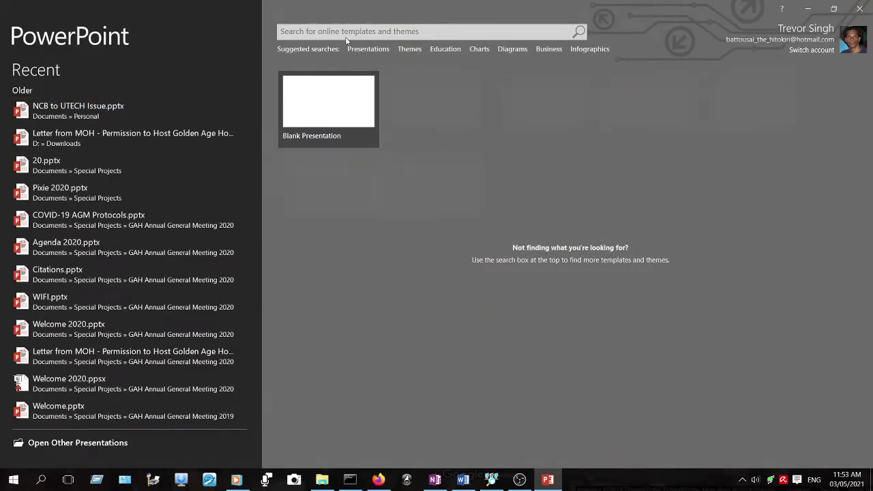
pyautogui.click(325, 115)
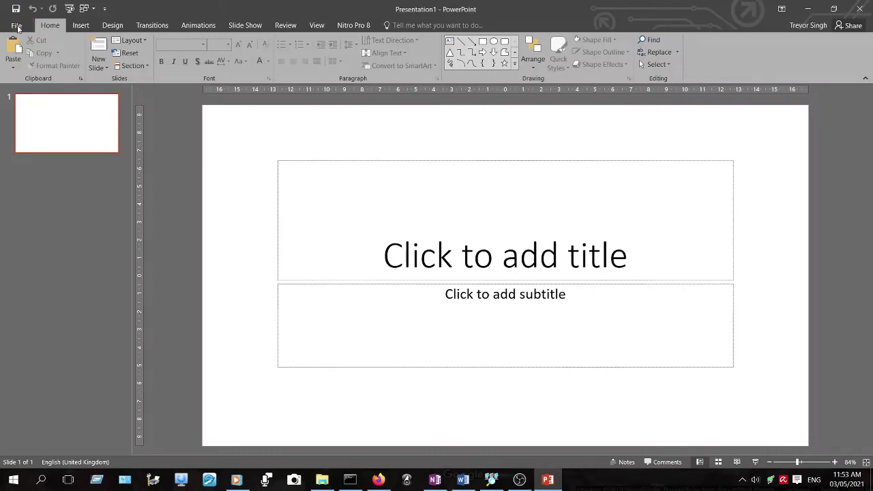
# Step: Save the blank presentation to Documents > Forms as Presentation1.ppt in PowerPoint 97-2003 format
pyautogui.click(16, 25)
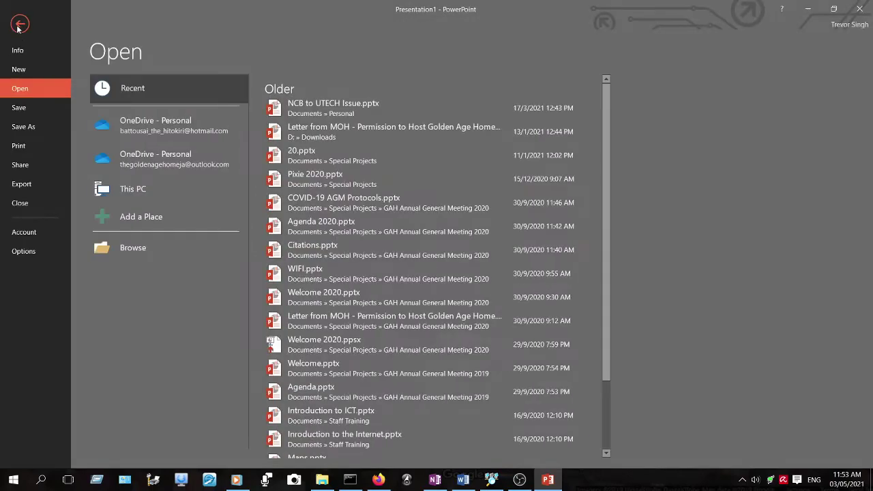
pyautogui.click(32, 127)
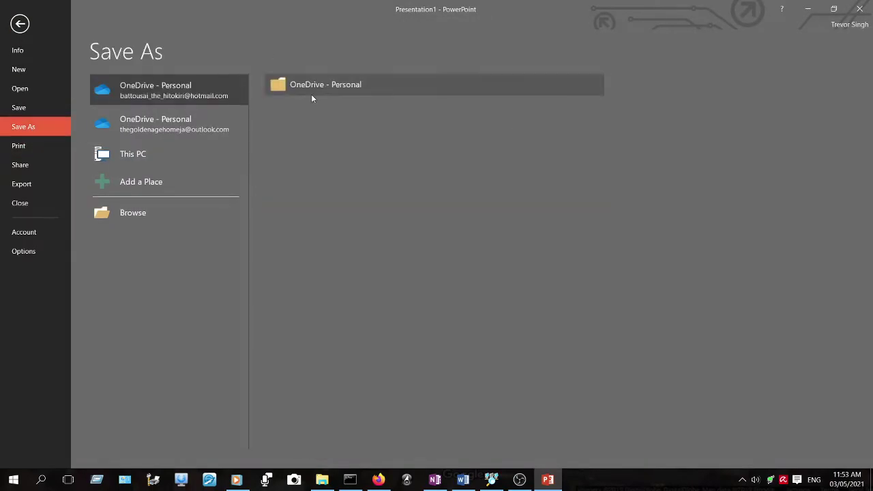
pyautogui.click(144, 213)
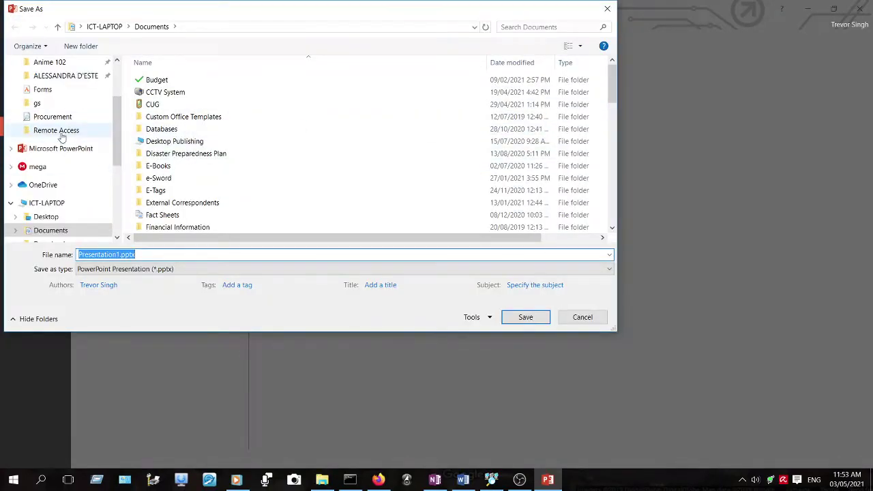
pyautogui.scroll(-1, 76, 231)
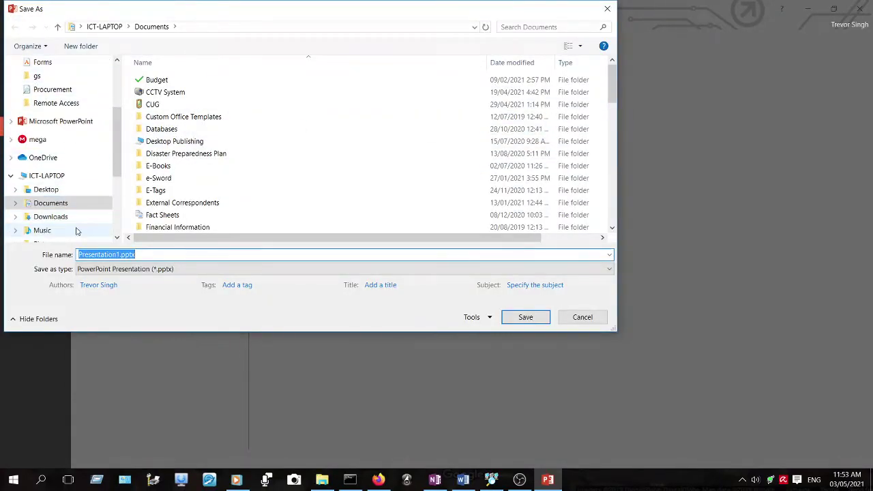
pyautogui.scroll(-2, 77, 230)
pyautogui.click(15, 112)
pyautogui.scroll(3, 41, 150)
pyautogui.scroll(-5, 69, 197)
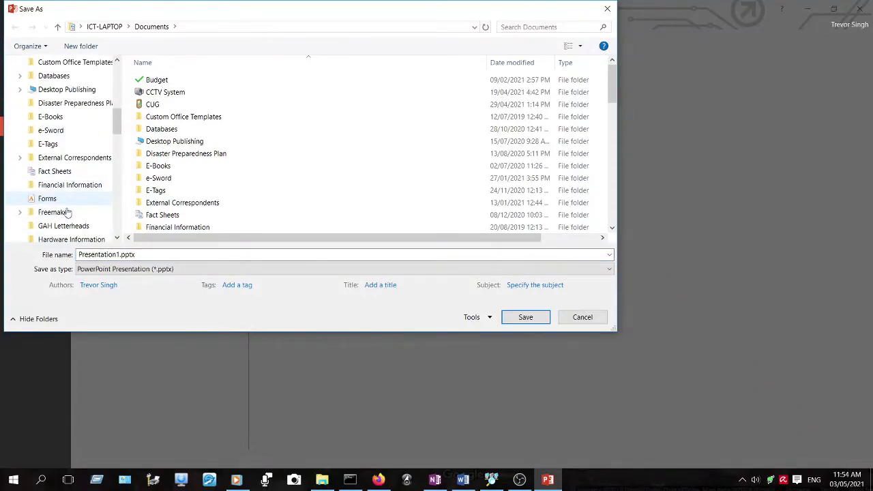
pyautogui.click(58, 198)
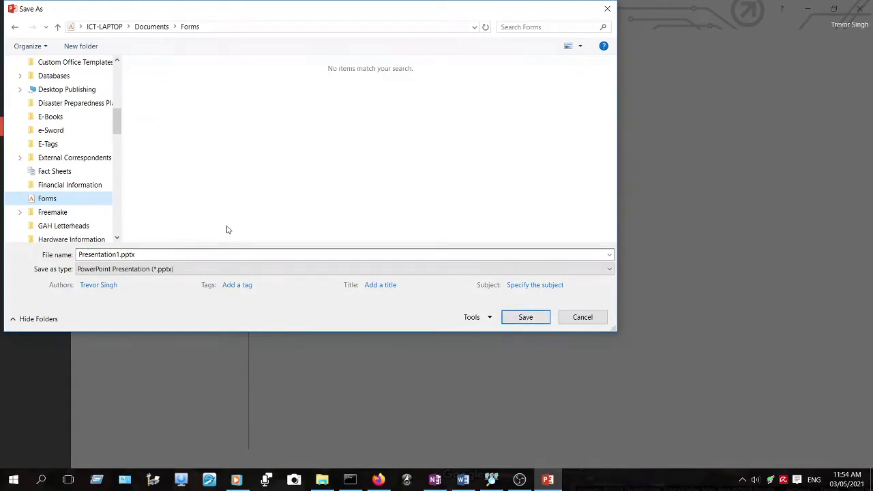
pyautogui.click(188, 269)
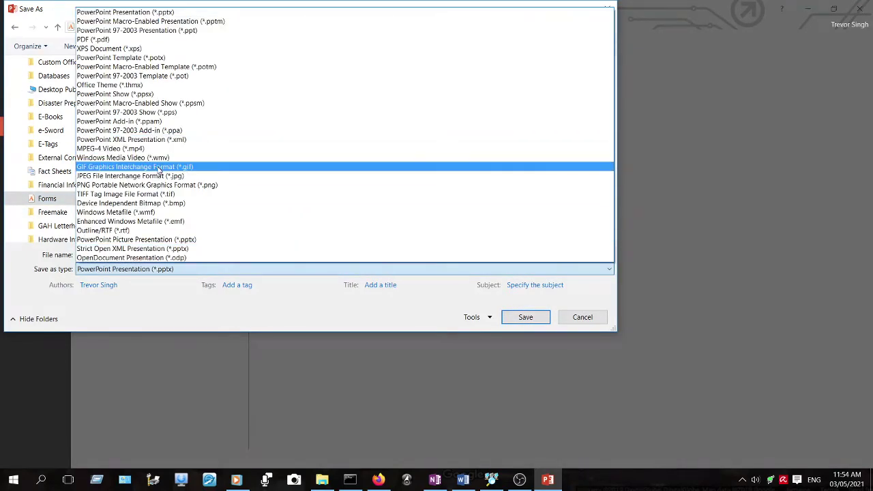
pyautogui.click(170, 34)
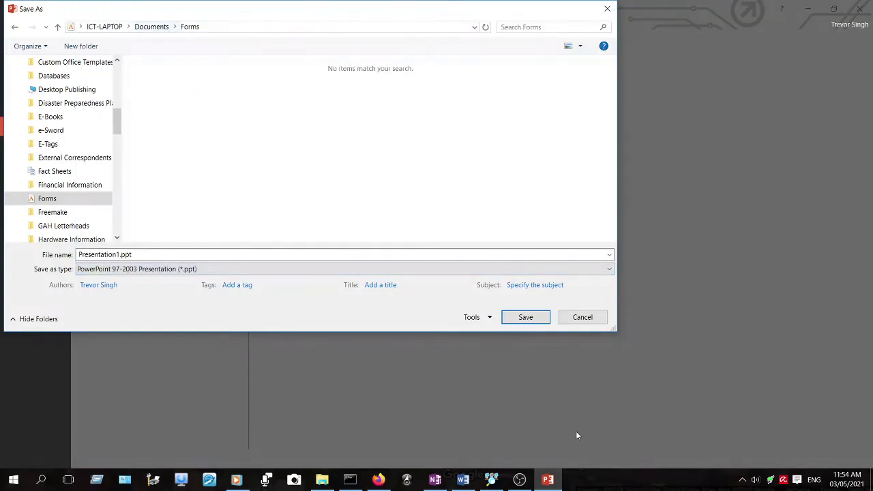
pyautogui.click(534, 321)
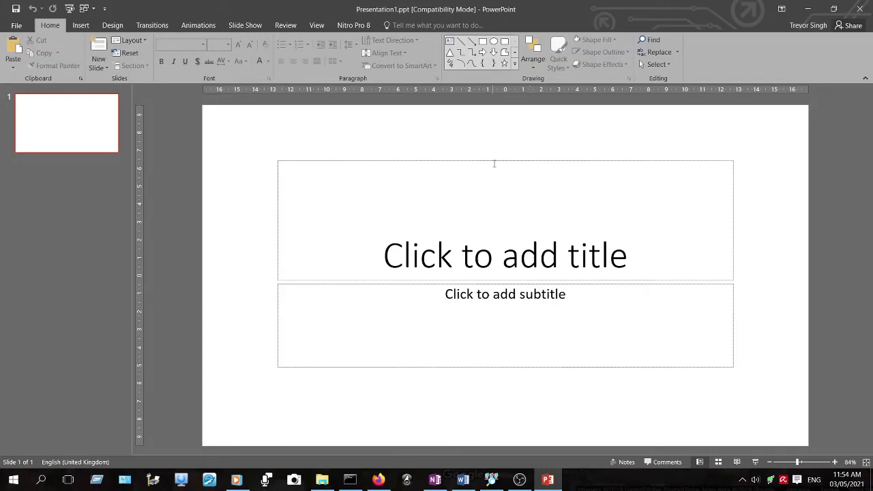
# Step: Check Presentation1.ppt's Properties, confirming an 83.5 KB PowerPoint 97-2003 file, then return to PowerPoint
pyautogui.click(811, 9)
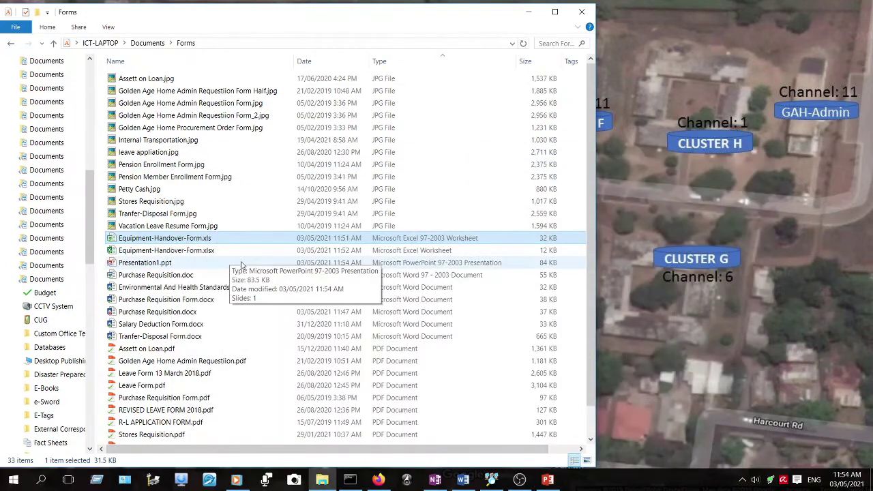
pyautogui.click(322, 63)
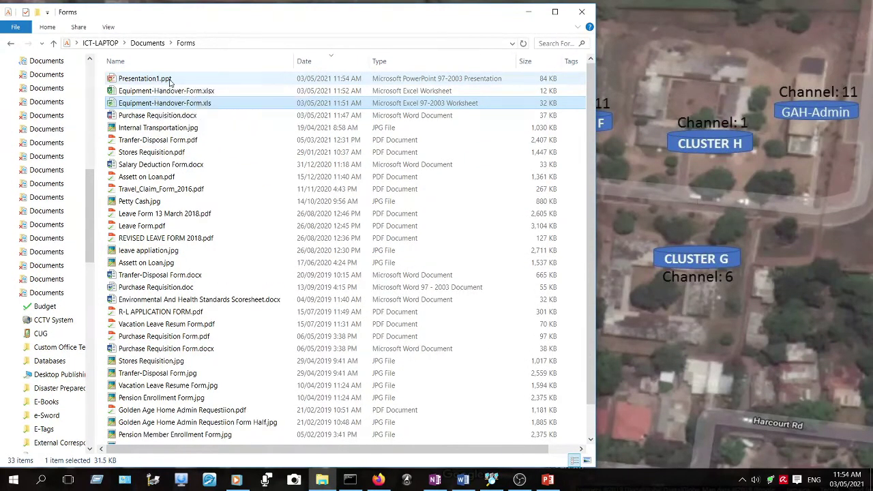
pyautogui.doubleClick(170, 80)
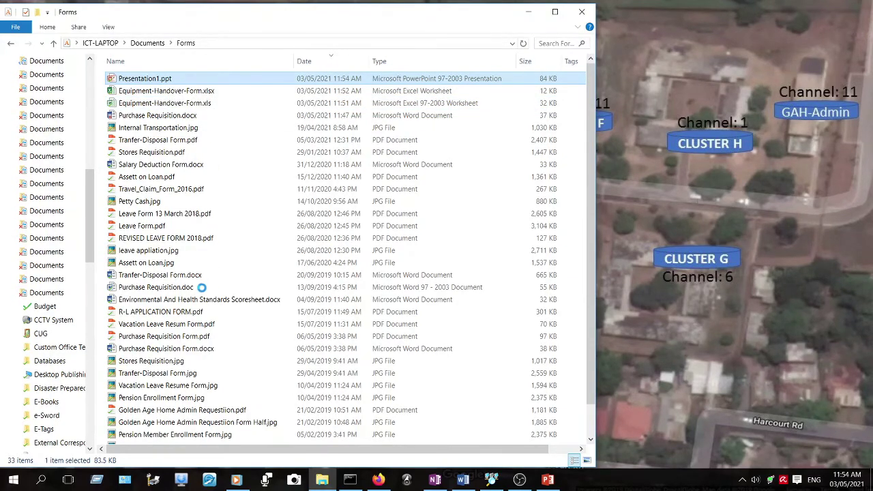
pyautogui.hotkey('shift', 'F10')
pyautogui.click(202, 461)
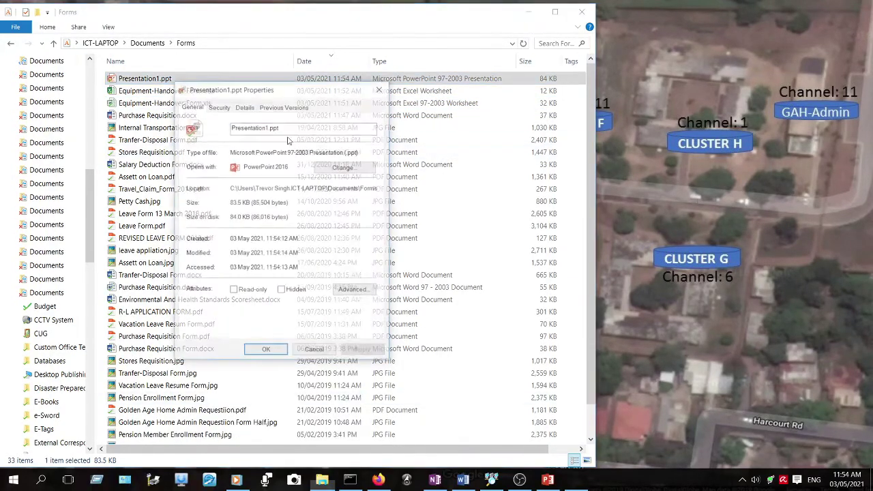
pyautogui.moveTo(305, 94); pyautogui.dragTo(770, 41)
pyautogui.moveTo(827, 101); pyautogui.dragTo(628, 92)
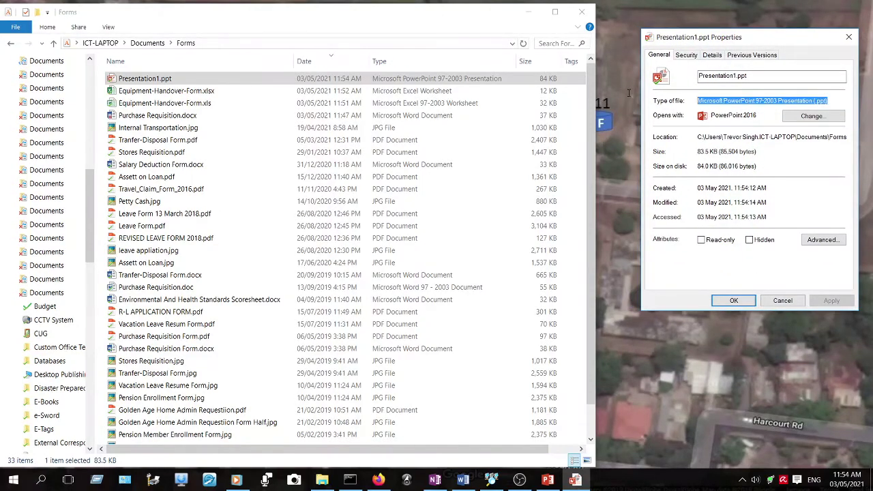
pyautogui.click(576, 482)
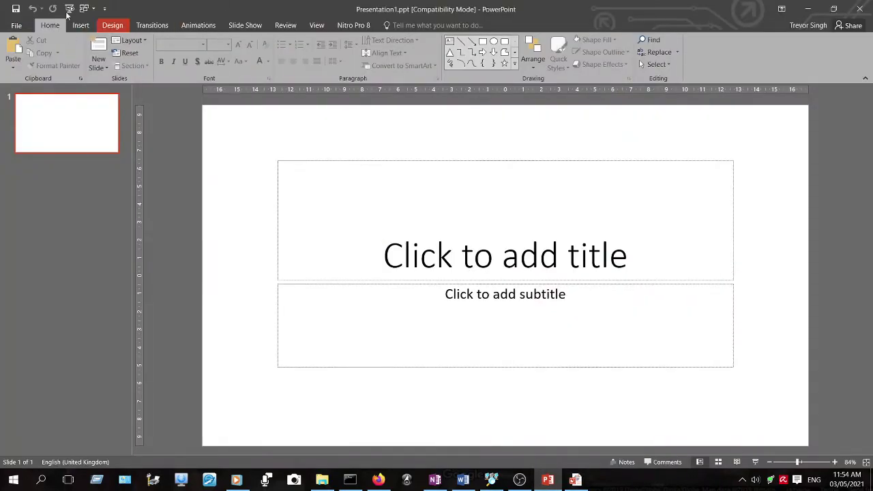
# Step: Convert the presentation to Presentation1.pptx in the Forms folder, leaving Compatibility Mode
pyautogui.click(16, 25)
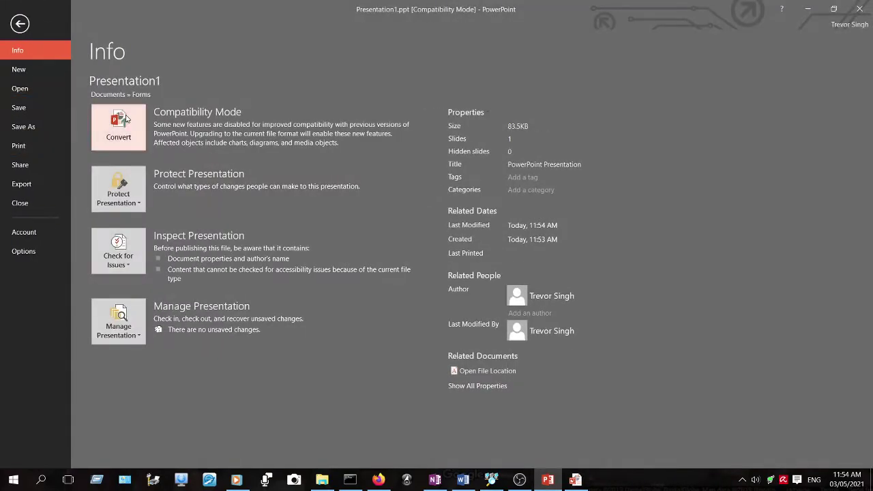
pyautogui.click(122, 121)
pyautogui.click(293, 107)
pyautogui.click(220, 270)
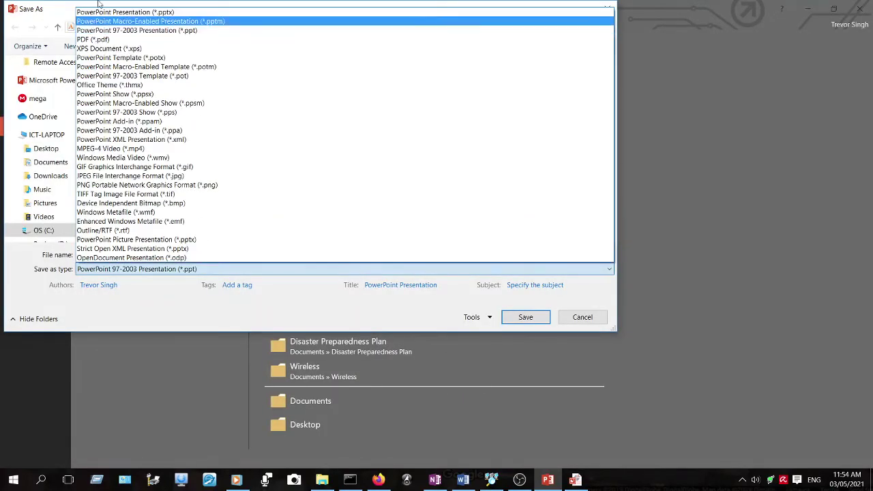
pyautogui.click(107, 12)
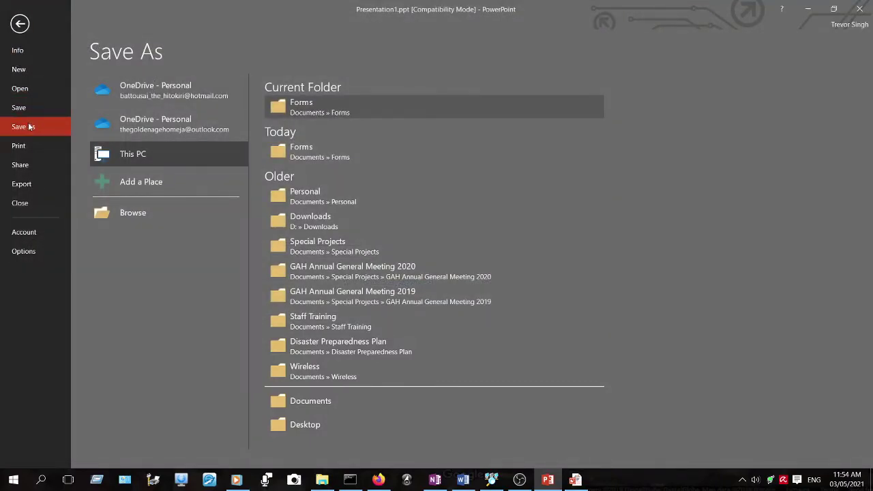
pyautogui.click(20, 24)
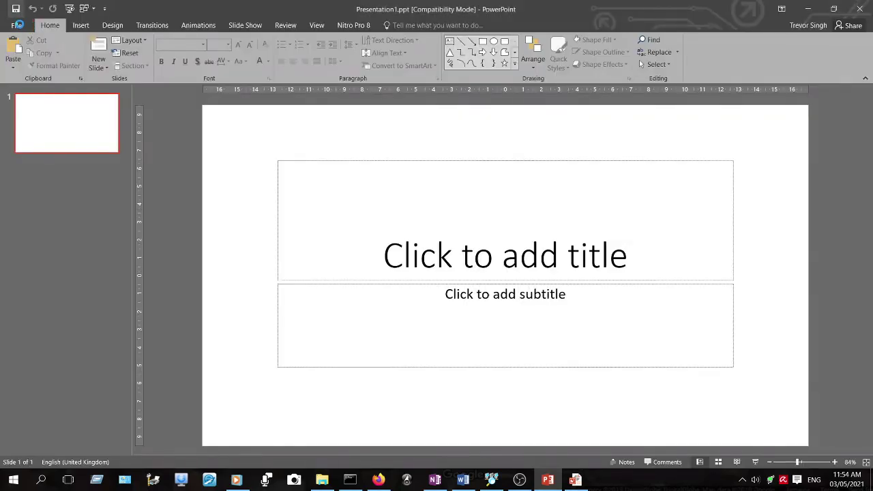
pyautogui.click(19, 25)
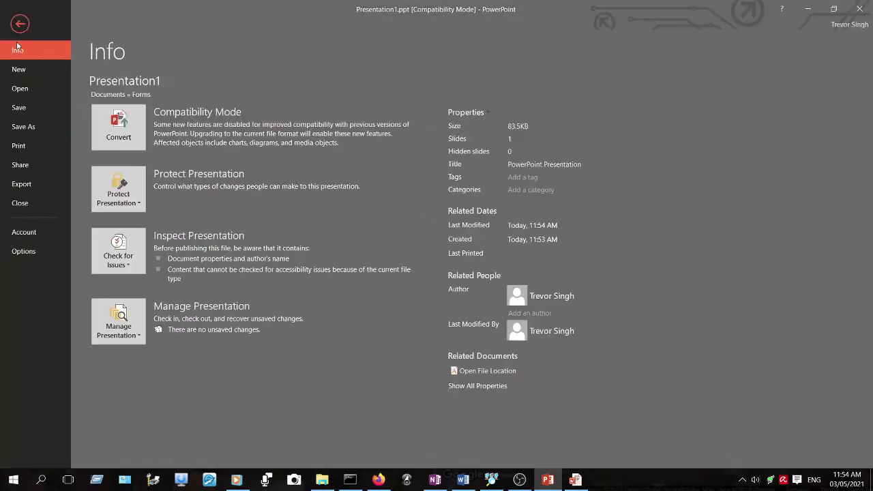
pyautogui.click(127, 131)
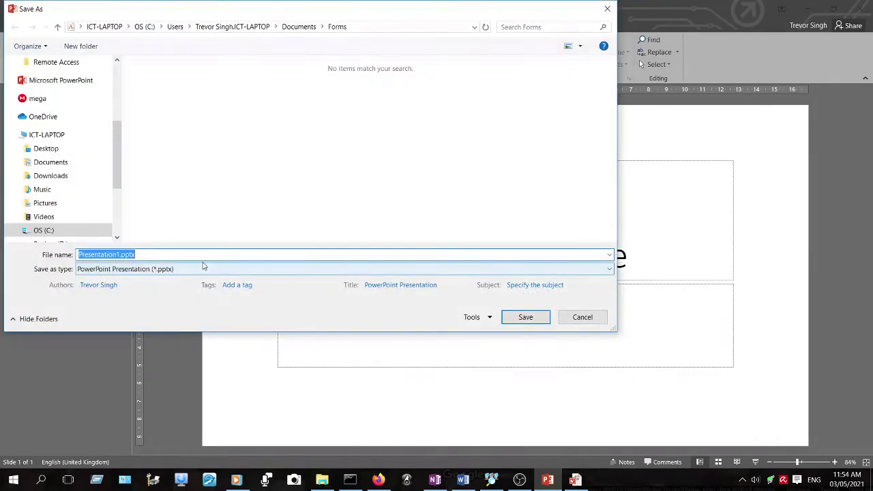
pyautogui.click(522, 318)
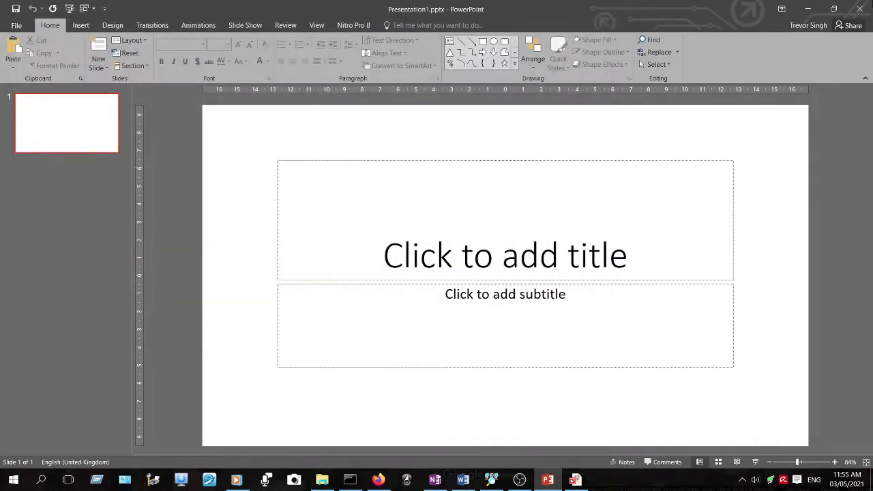
# Step: Close PowerPoint and place Presentation1.pptx's Properties beside Presentation1.ppt's
pyautogui.click(853, 13)
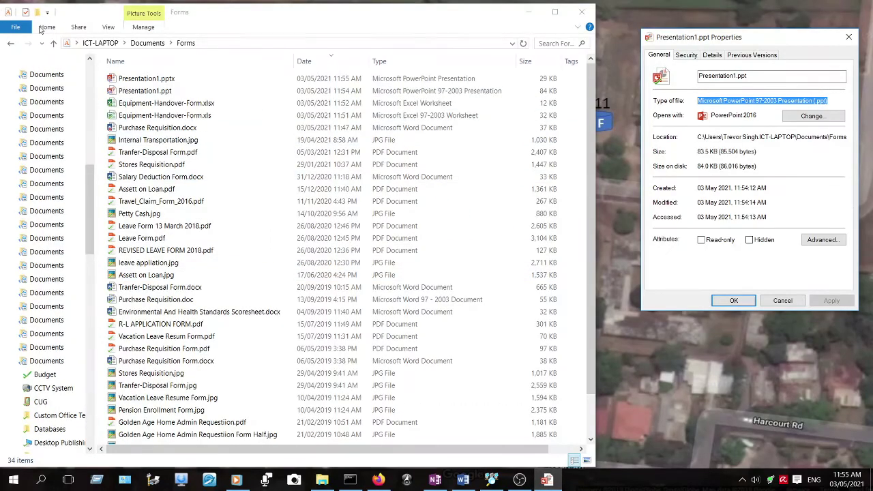
pyautogui.click(158, 80)
pyautogui.rightClick(160, 80)
pyautogui.click(190, 459)
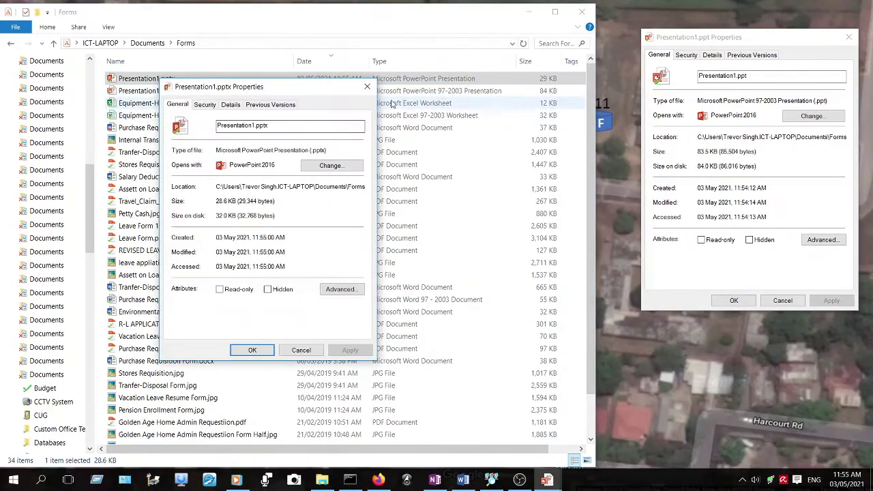
pyautogui.moveTo(283, 95)
pyautogui.mouseDown()
pyautogui.moveTo(447, 100)
pyautogui.moveTo(588, 47)
pyautogui.mouseUp()
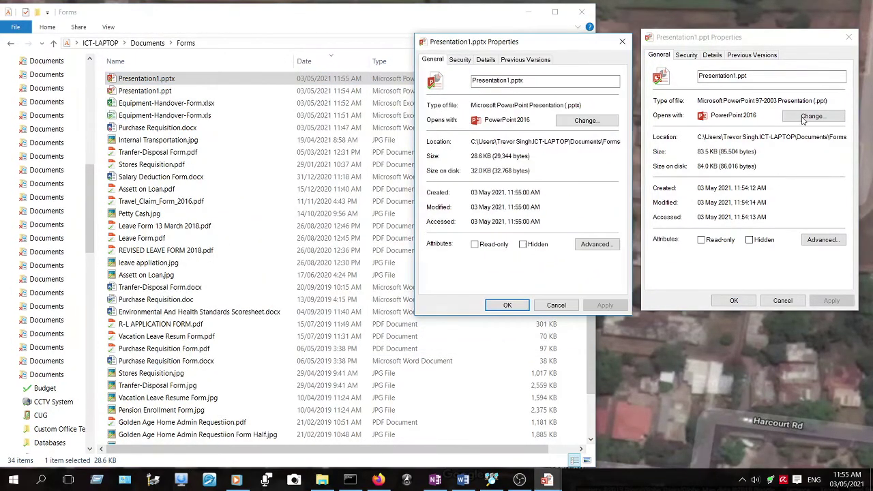
# Step: Highlight the .pptx and .ppt file types and the PowerPoint 2016 opener for comparison
pyautogui.moveTo(836, 104); pyautogui.dragTo(696, 101)
pyautogui.click(586, 104)
pyautogui.moveTo(587, 104); pyautogui.dragTo(363, 91)
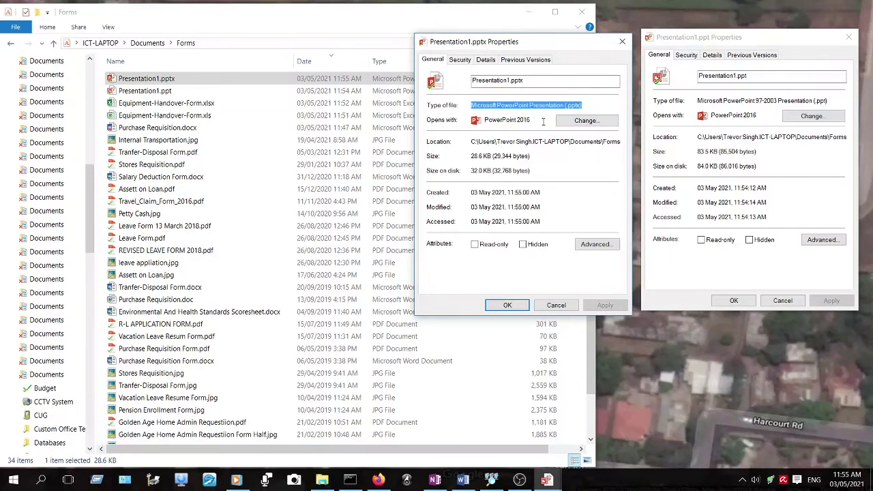
pyautogui.click(583, 105)
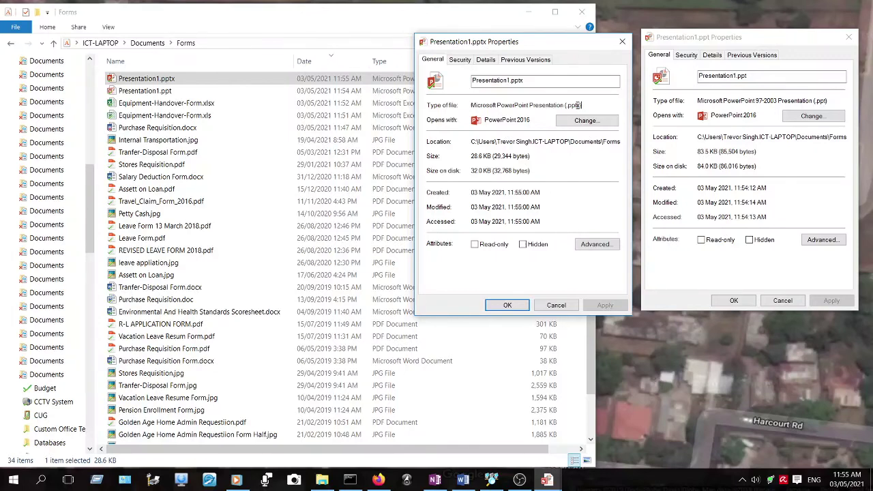
pyautogui.moveTo(581, 105); pyautogui.dragTo(534, 105)
pyautogui.click(591, 105)
pyautogui.moveTo(584, 105); pyautogui.dragTo(471, 106)
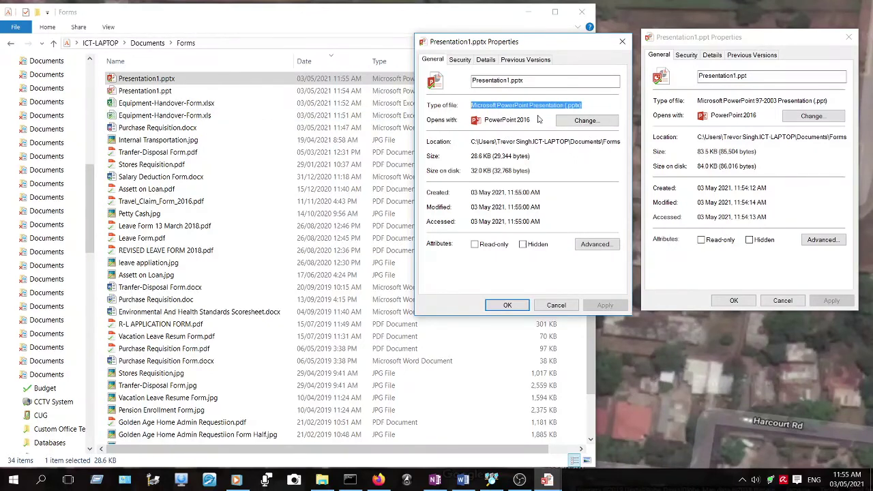
pyautogui.moveTo(531, 120); pyautogui.dragTo(484, 120)
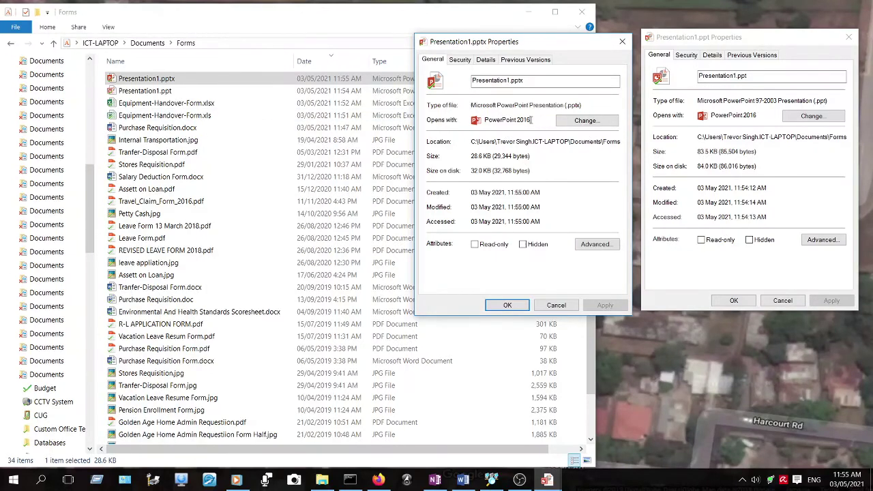
pyautogui.click(763, 115)
pyautogui.moveTo(829, 101); pyautogui.dragTo(689, 100)
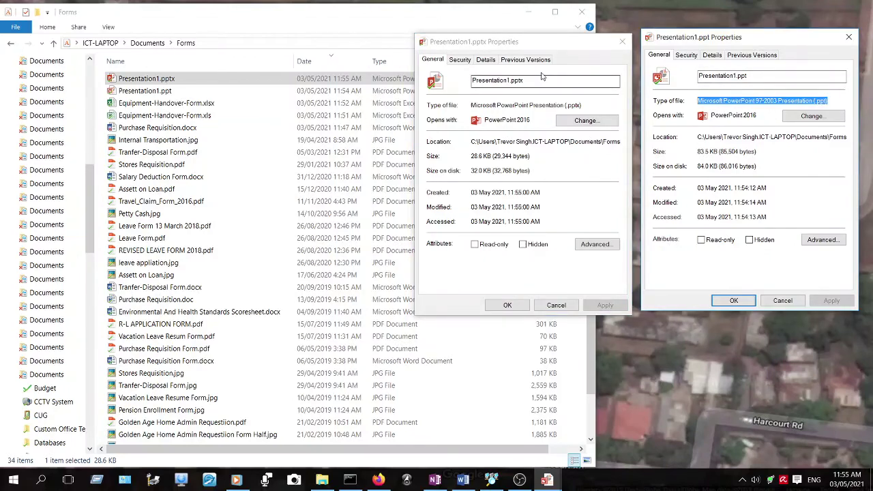
pyautogui.moveTo(587, 105); pyautogui.dragTo(471, 105)
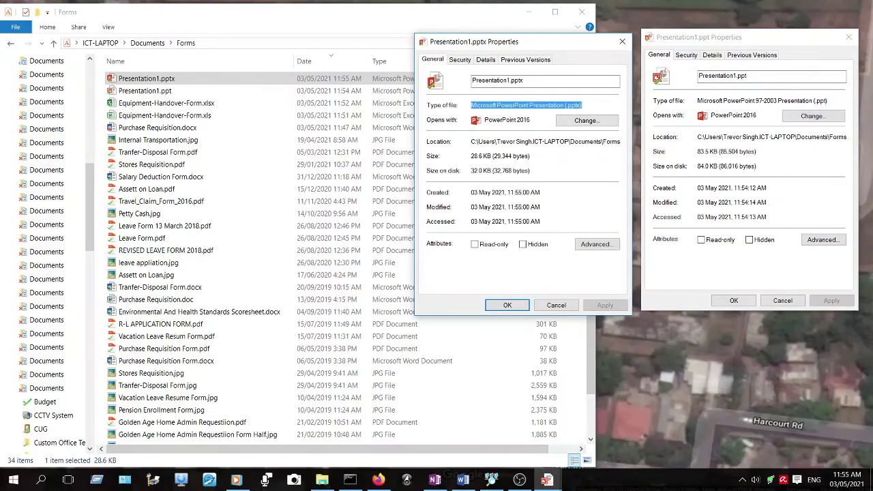
pyautogui.click(564, 190)
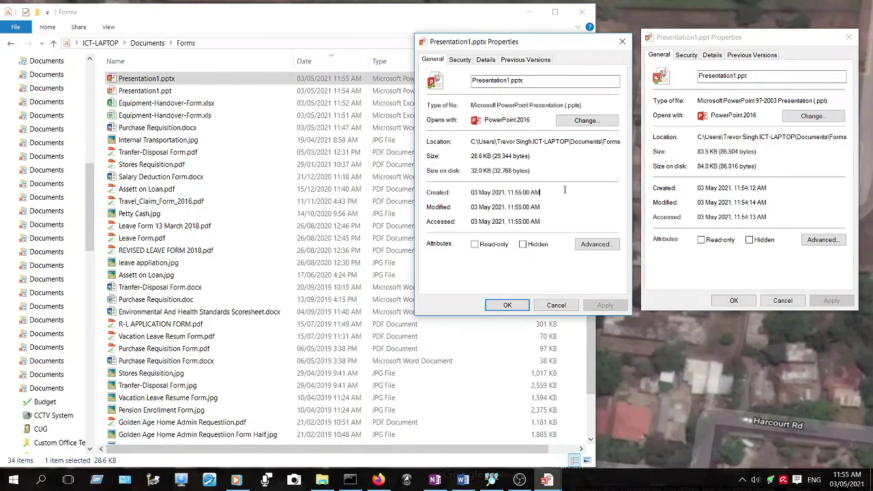
pyautogui.click(757, 101)
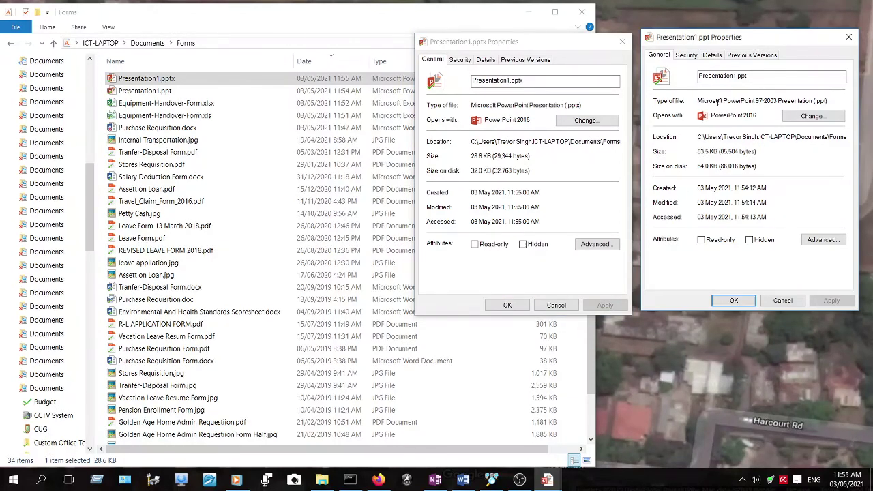
pyautogui.moveTo(824, 98); pyautogui.dragTo(668, 99)
pyautogui.click(719, 102)
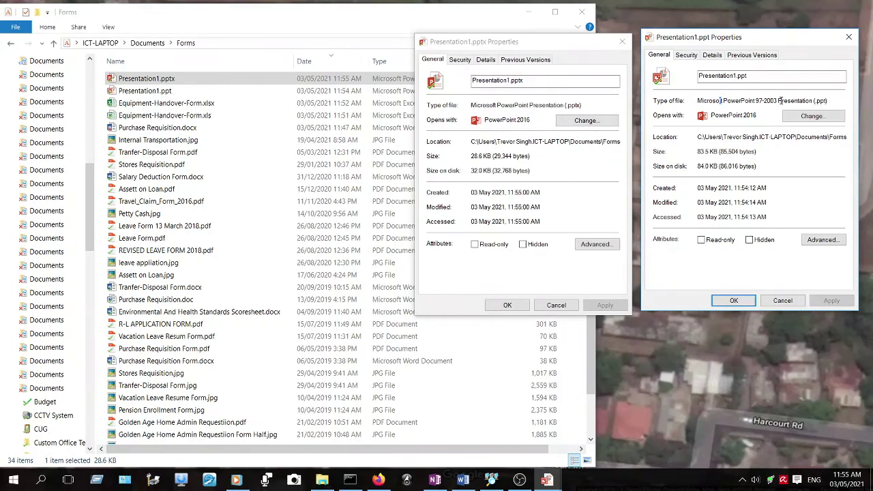